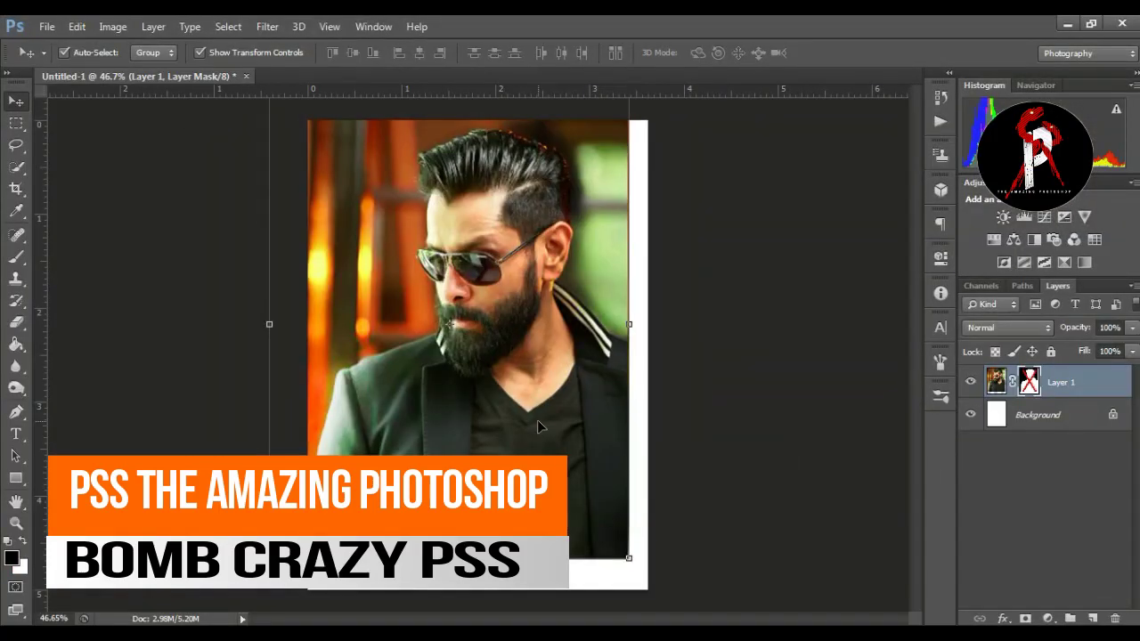
- Place the bearded man's portrait and stretch it leftward to fill the canvas width
drag(520, 413, 543, 451)
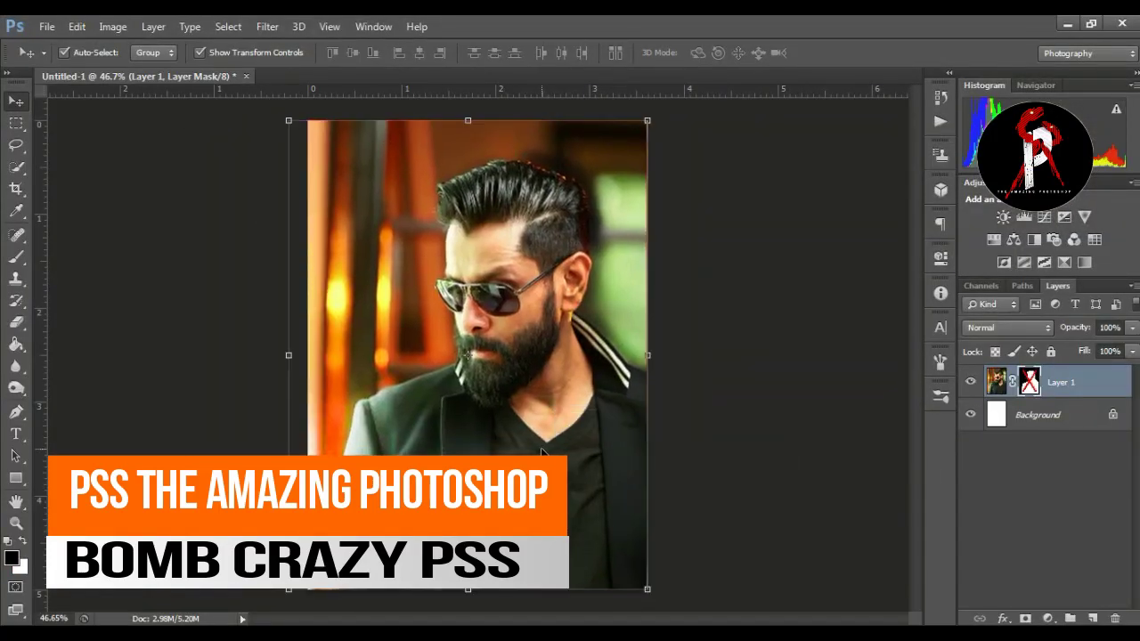
mouse_move(284, 354)
mouse_down()
mouse_move(308, 349)
mouse_move(280, 359)
mouse_up()
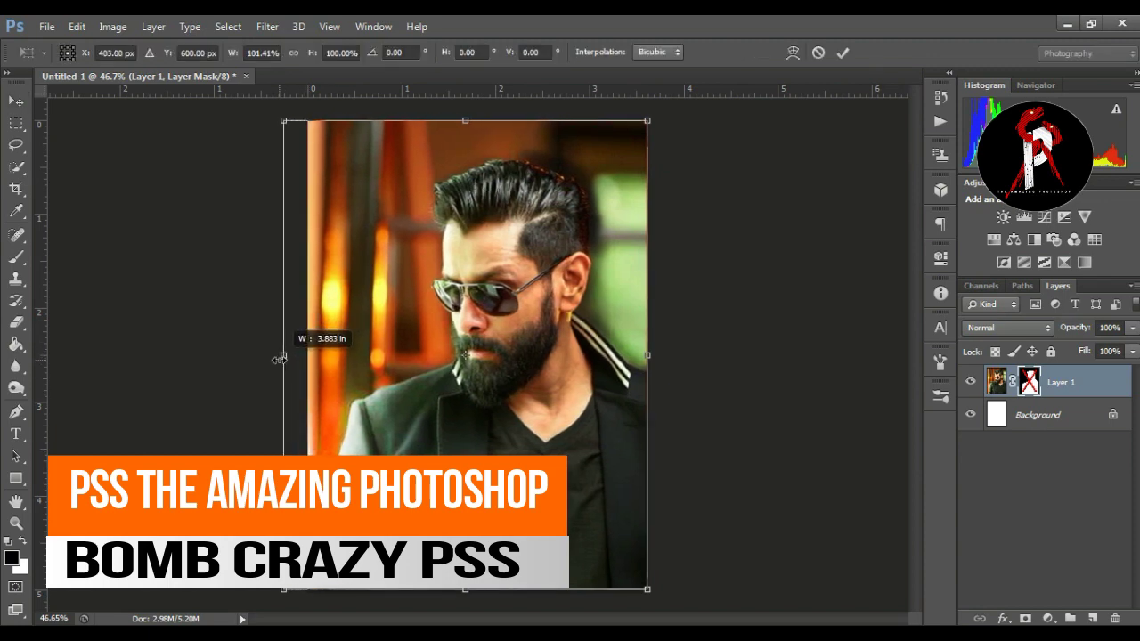
drag(280, 360, 287, 354)
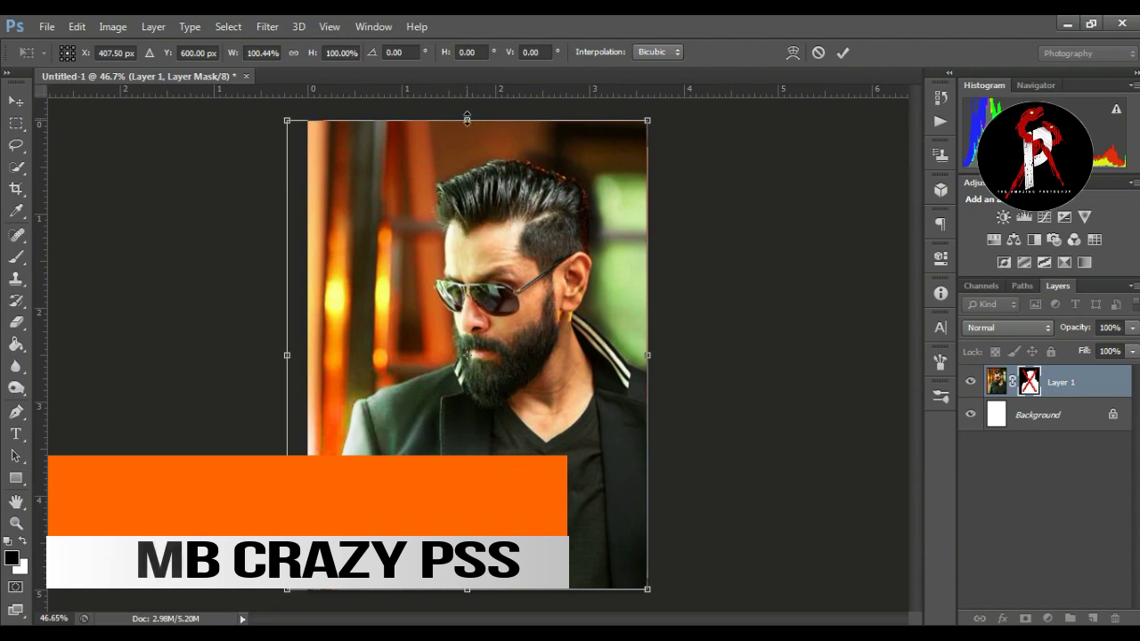
key(Return)
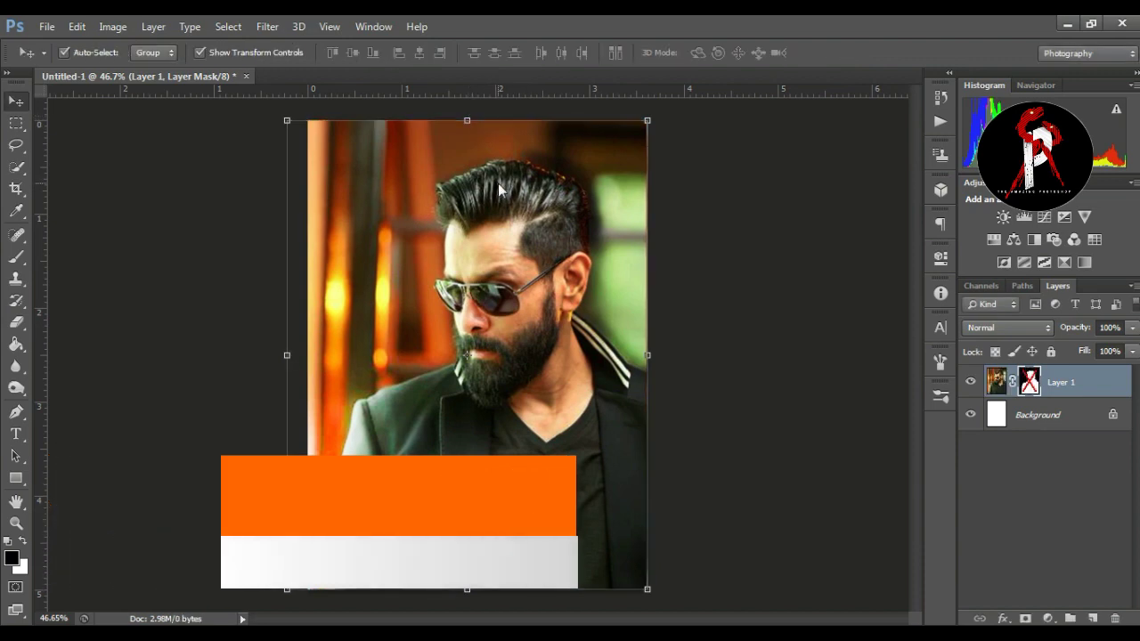
click(769, 348)
click(16, 523)
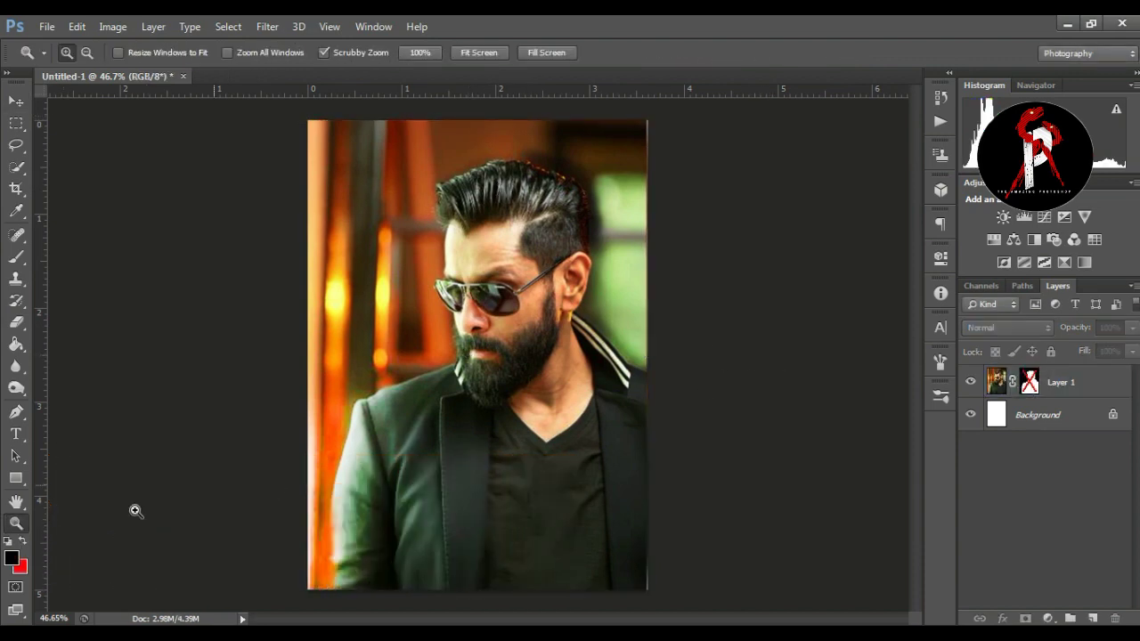
- Re-enable the portrait's layer mask, zoom out, and start a Solid Color fill on Background
shift+click(1031, 380)
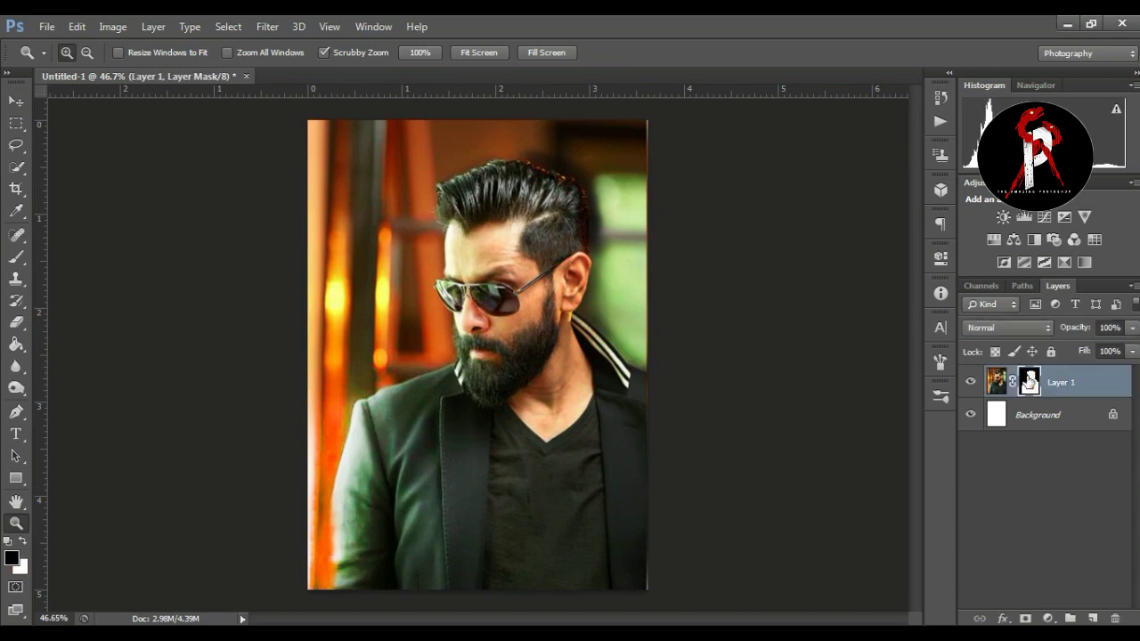
drag(592, 440, 575, 445)
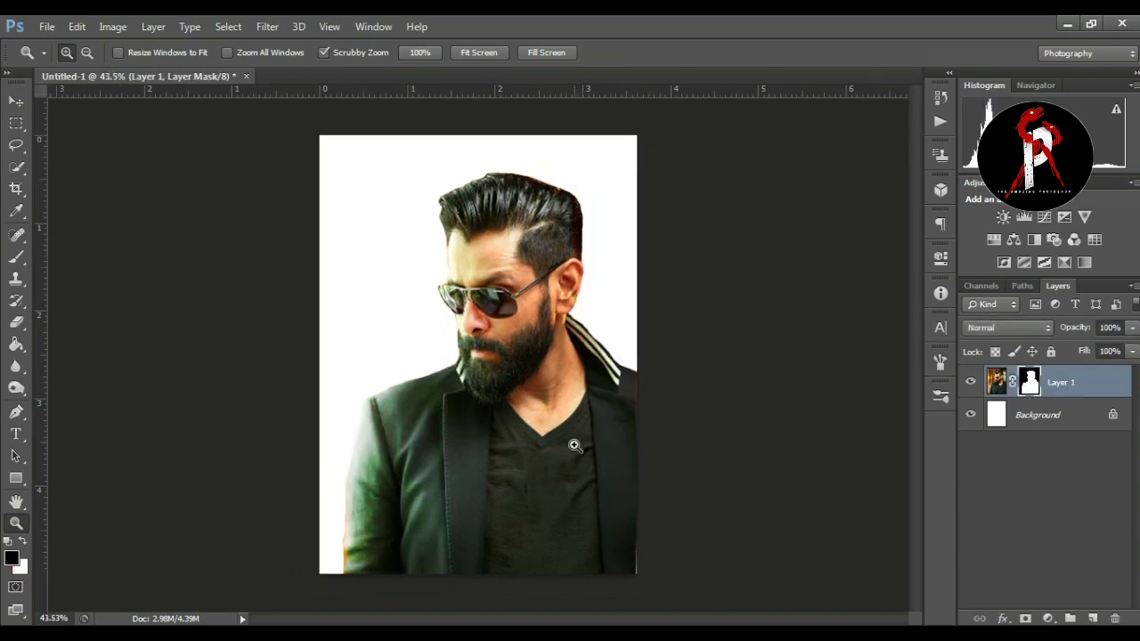
click(1038, 418)
click(1048, 618)
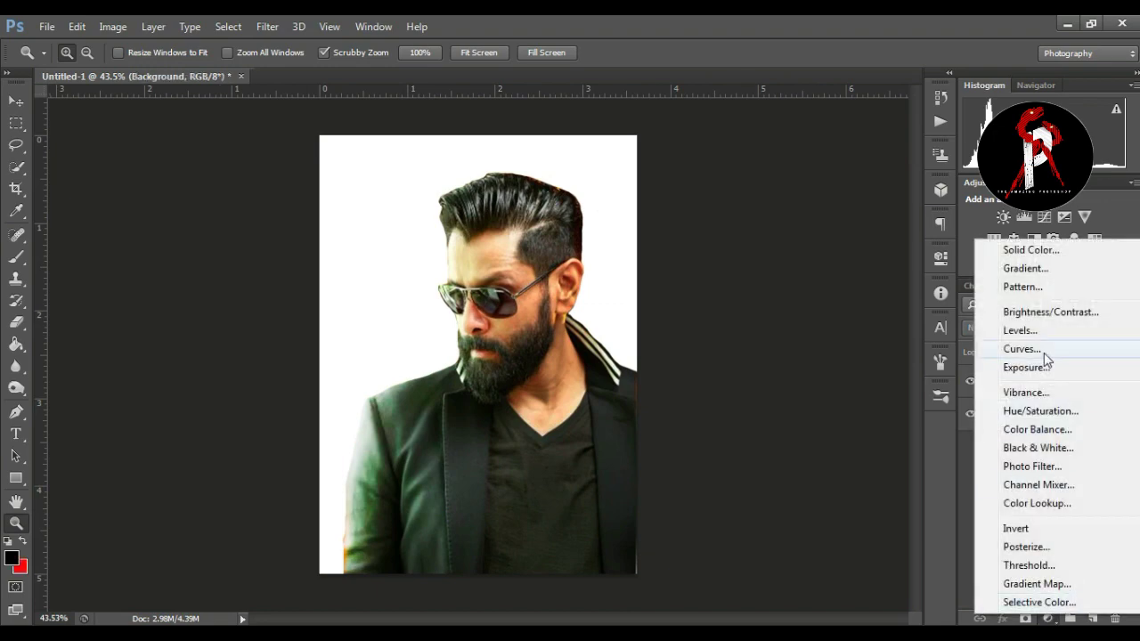
click(1031, 251)
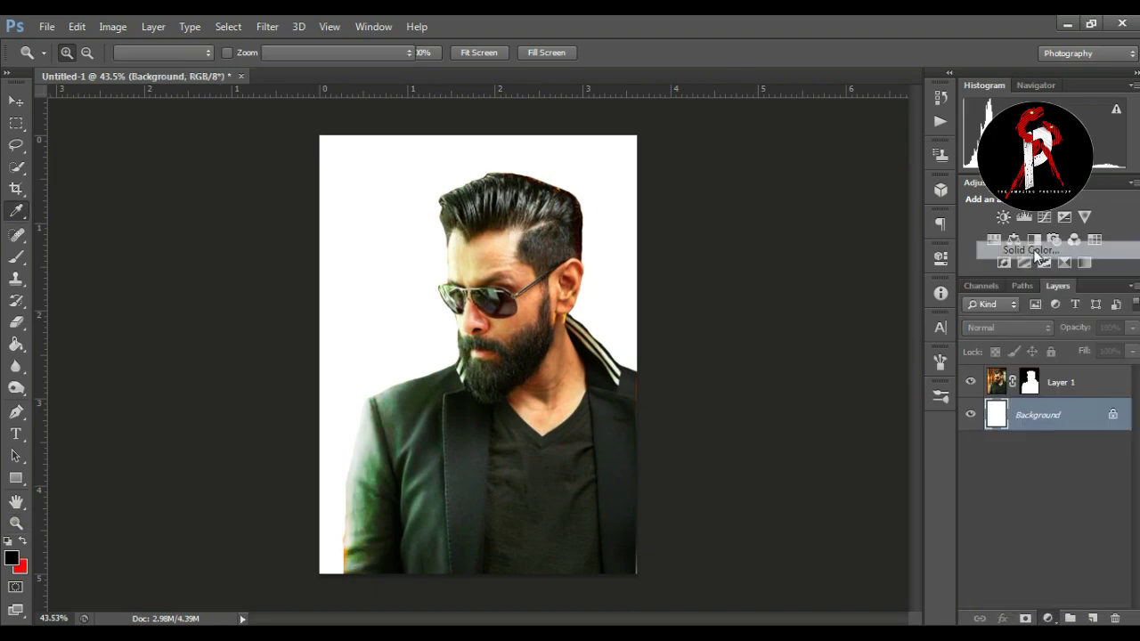
- Make the solid fill orange, hide the portrait layer, and add an empty Layer 2
drag(931, 423, 926, 400)
click(878, 241)
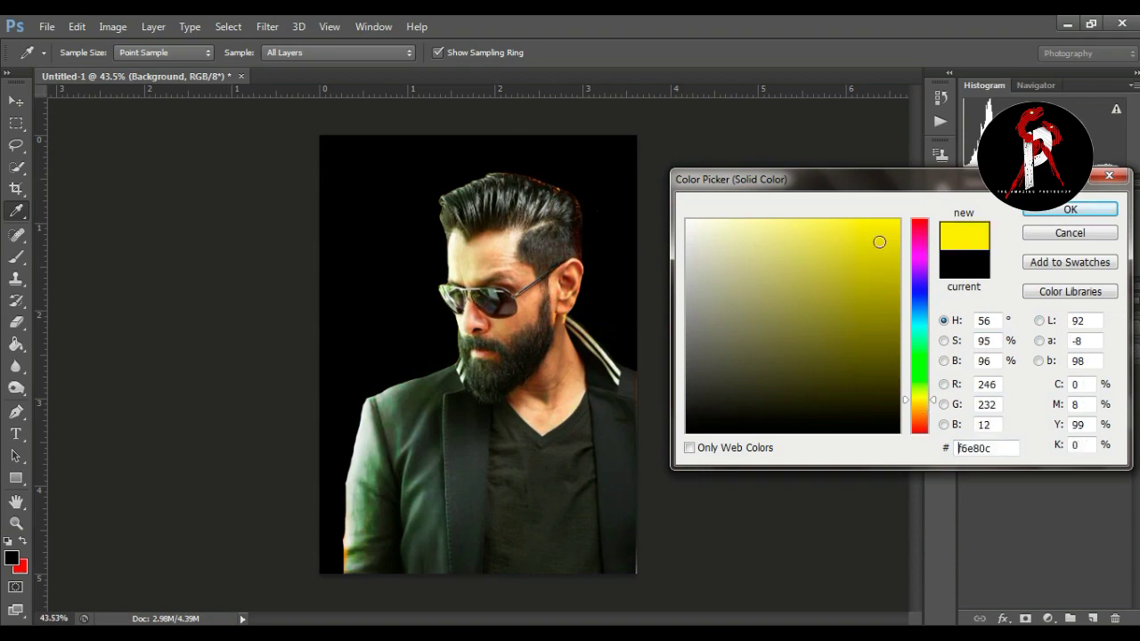
click(897, 220)
click(923, 409)
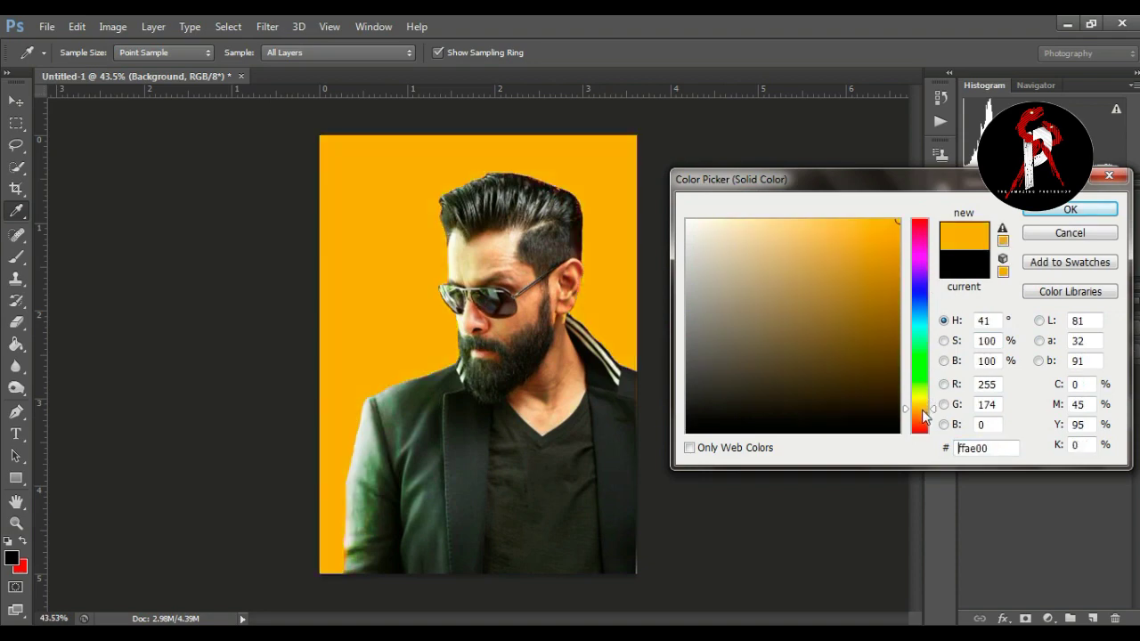
click(922, 413)
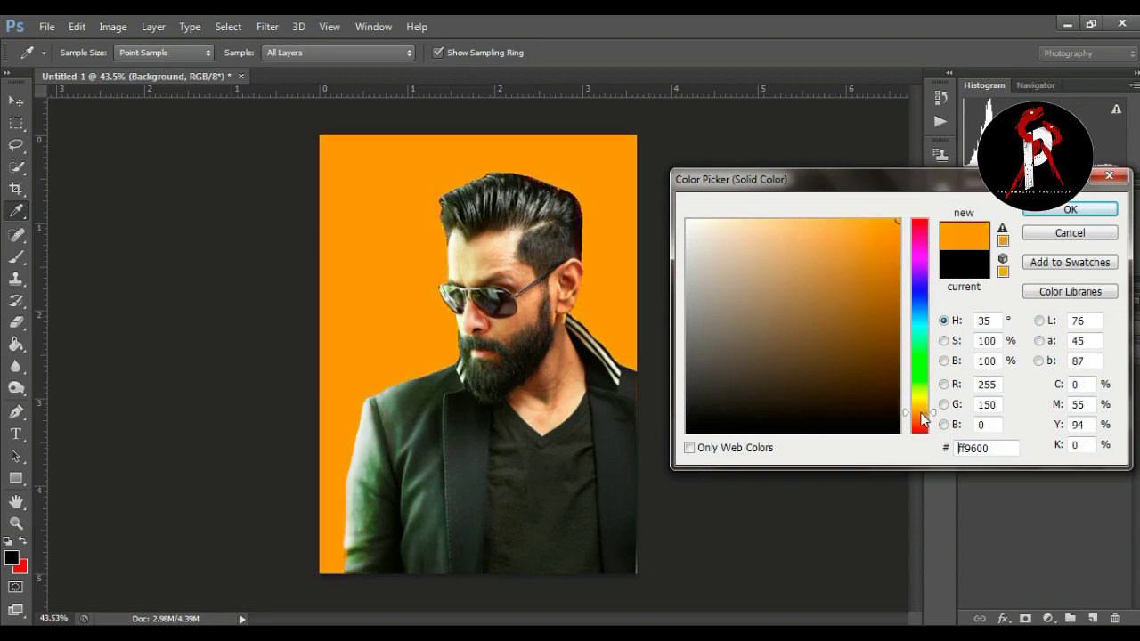
click(922, 412)
click(1052, 212)
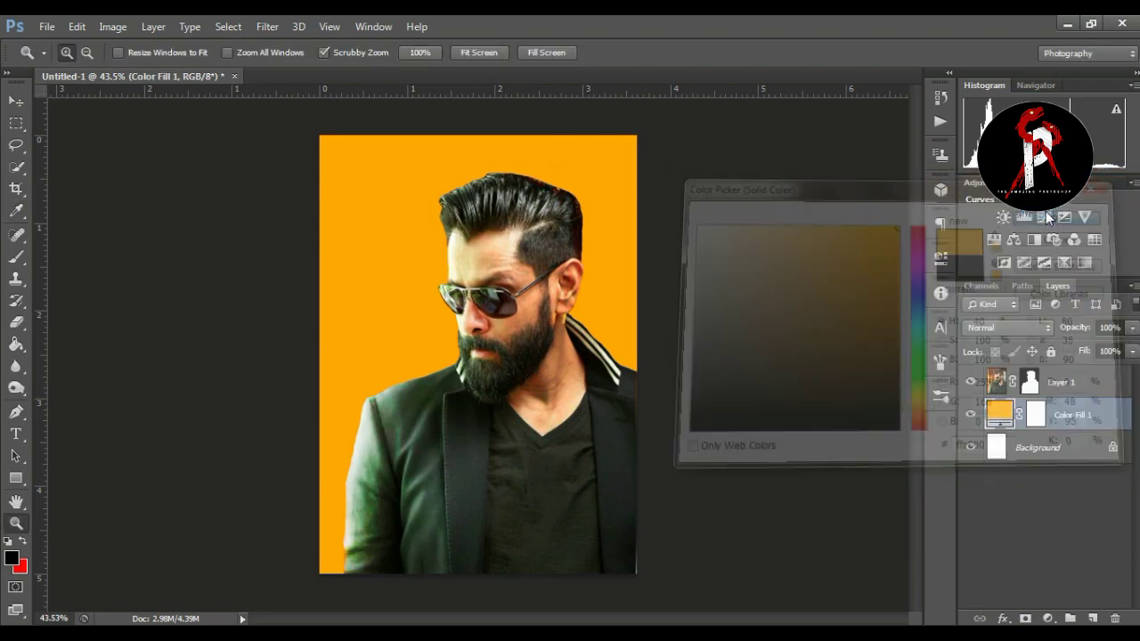
click(971, 382)
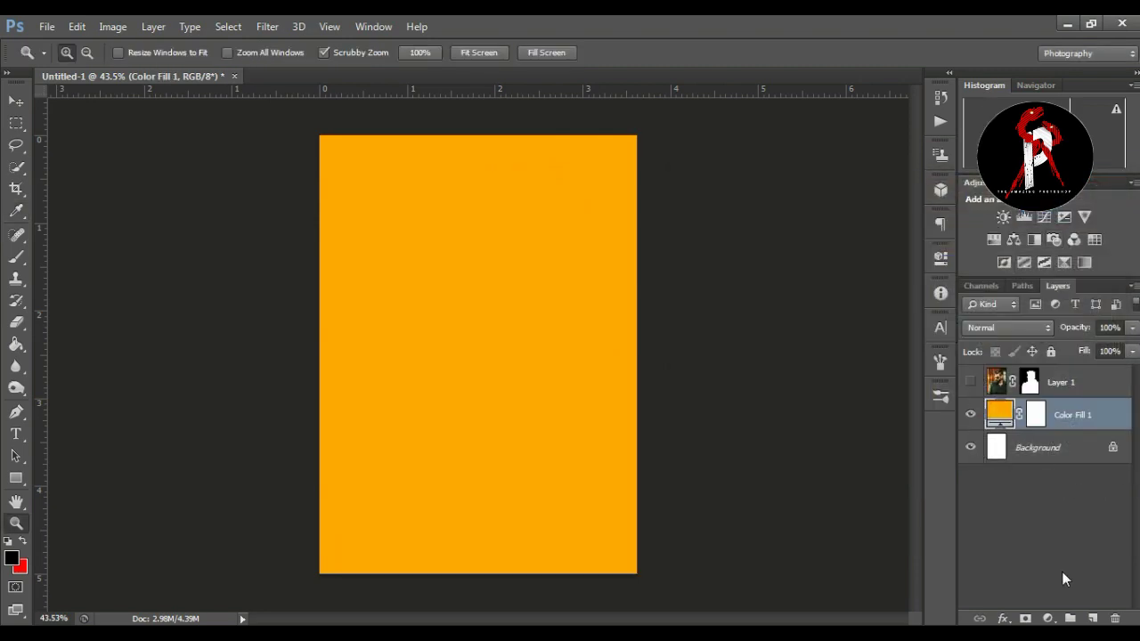
click(1090, 619)
- Select the Brush Tool with a 2500 px splatter brush tip
drag(23, 259, 109, 256)
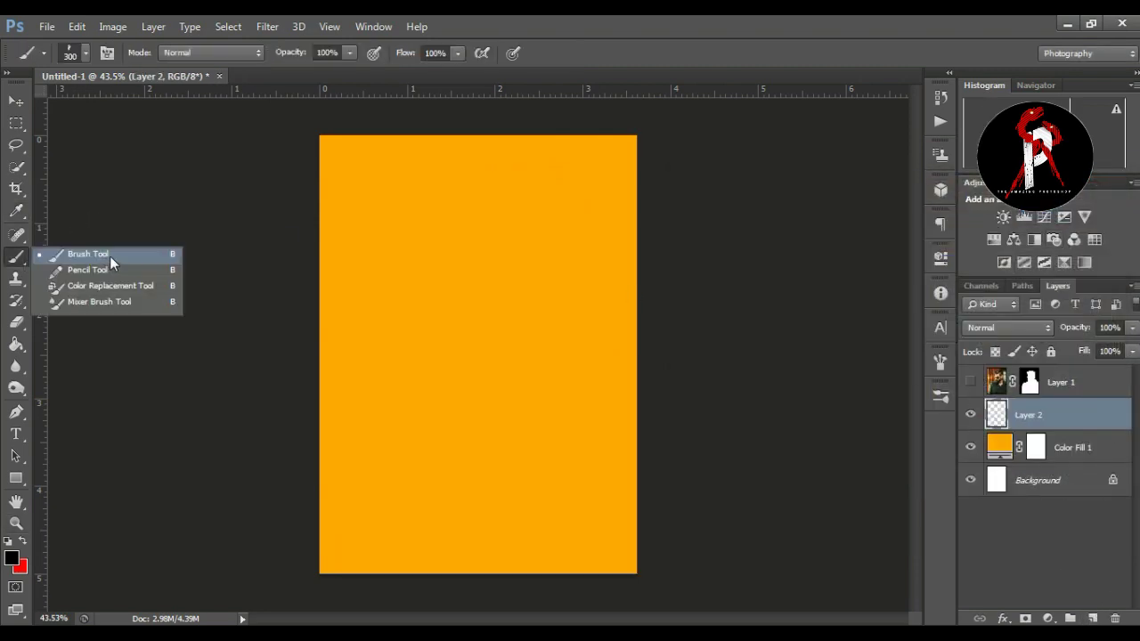
click(941, 362)
scroll(906, 216, down, 3)
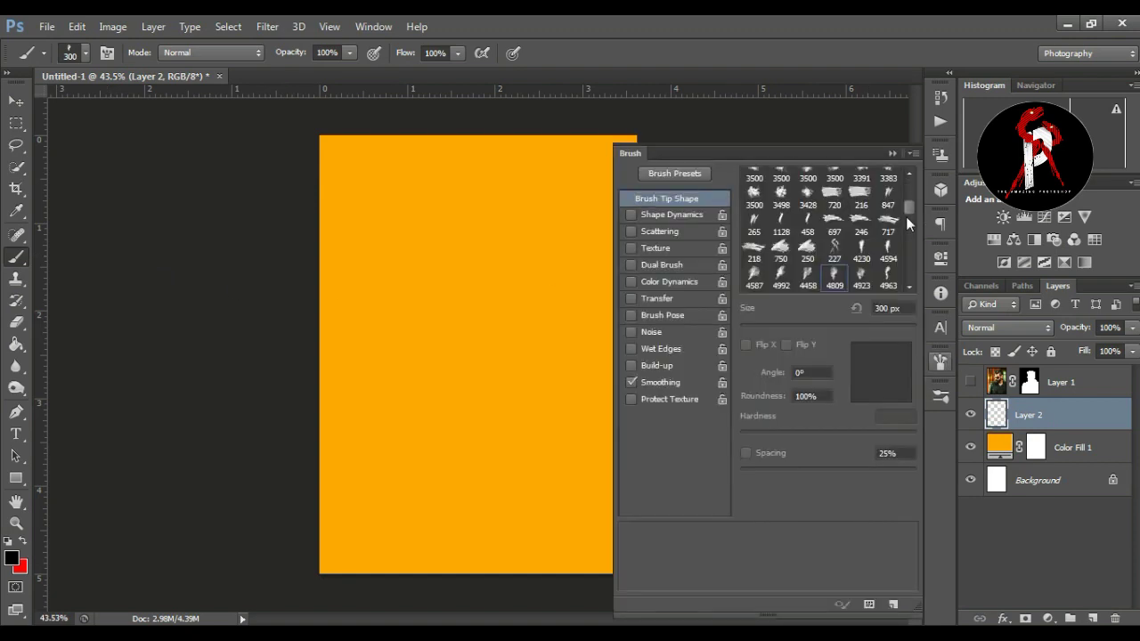
drag(908, 204, 906, 196)
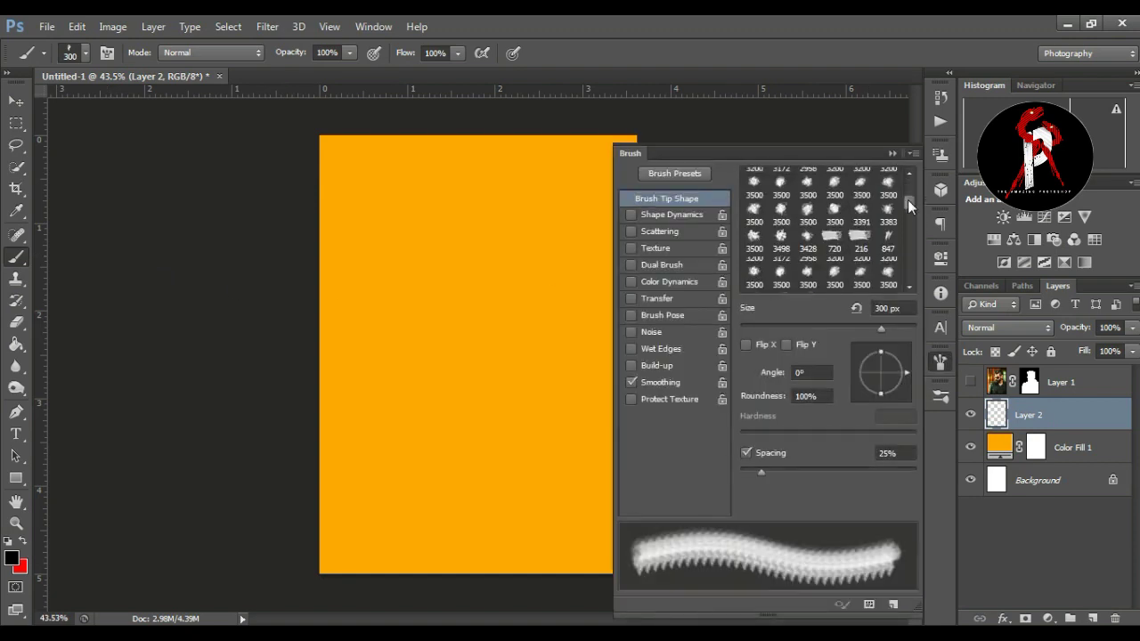
click(806, 216)
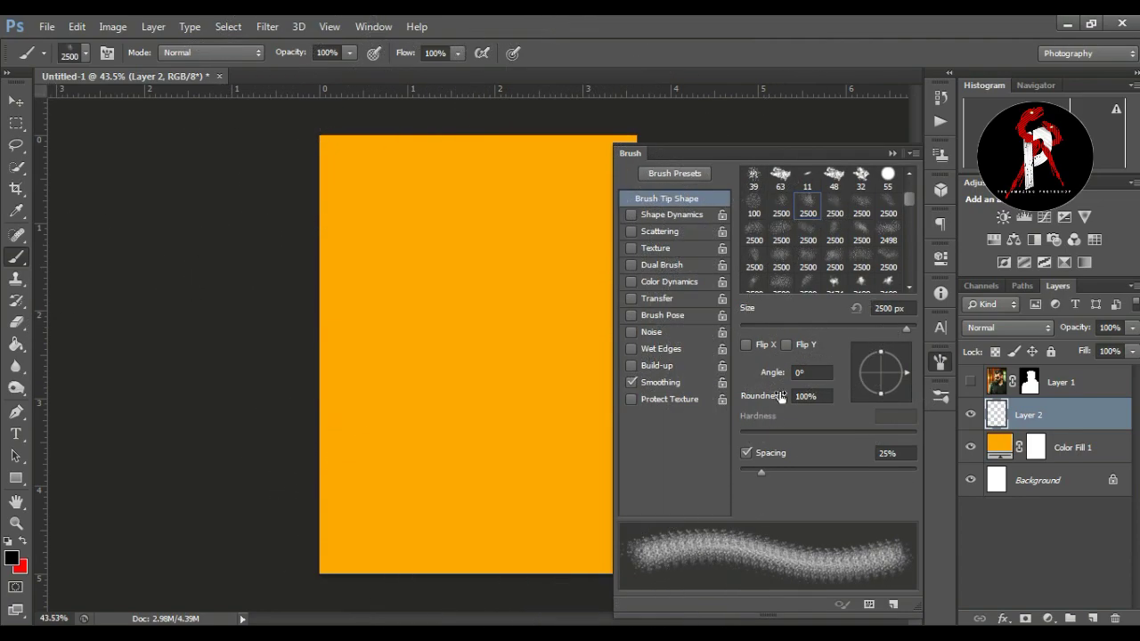
- Set the foreground paint colour to dark red b30000
click(11, 557)
drag(873, 341, 925, 283)
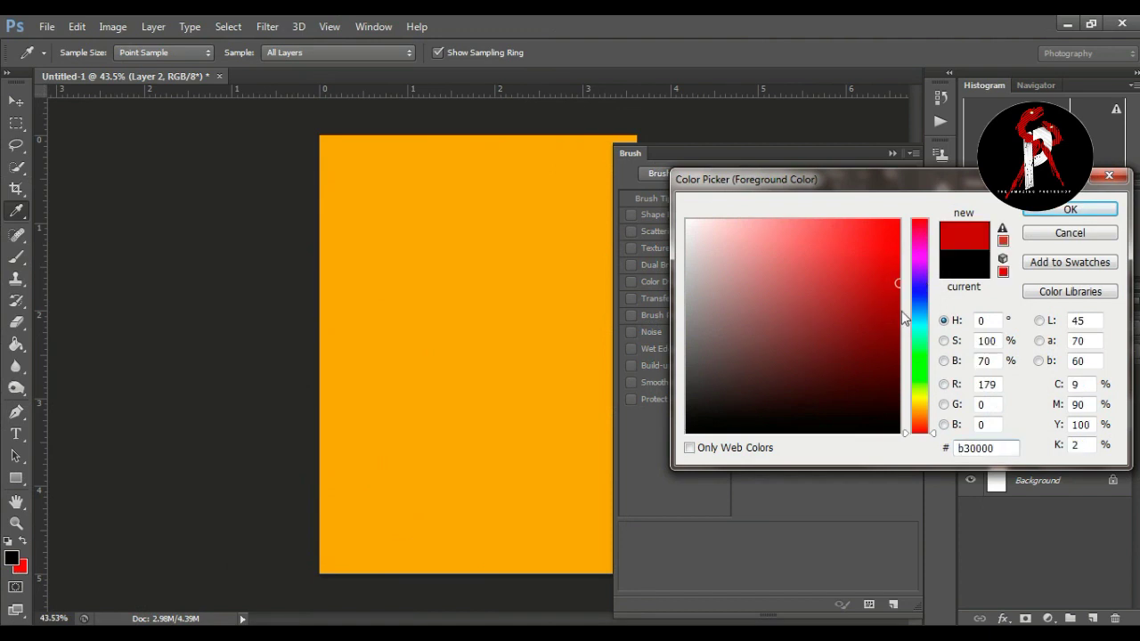
drag(877, 314, 917, 324)
click(1050, 210)
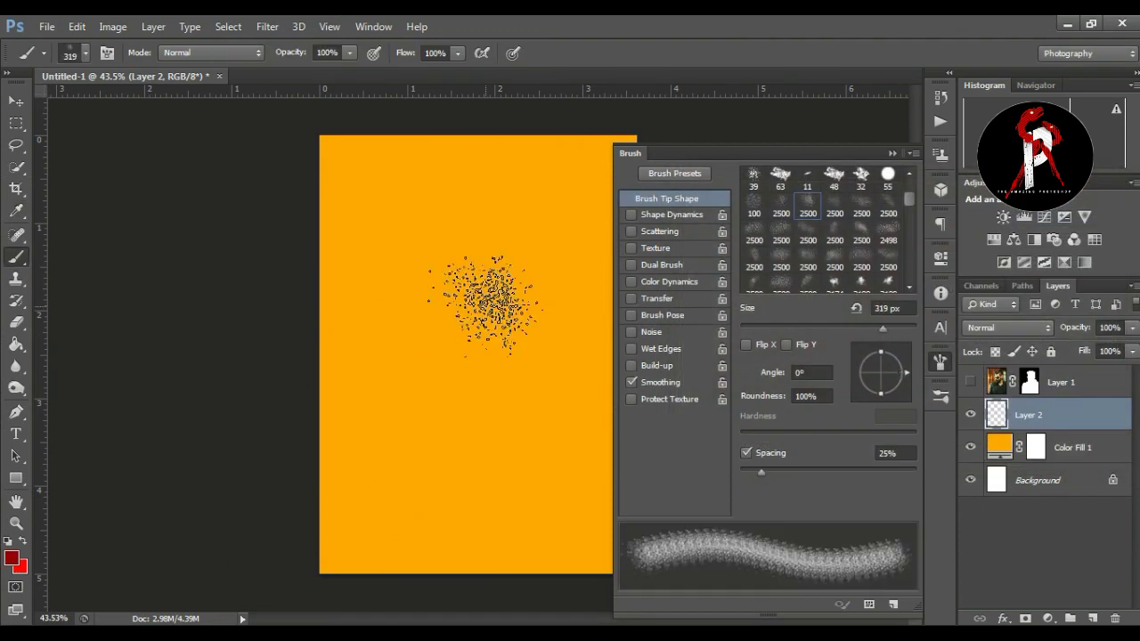
- Switch to the 300 px splatter tip and paint red splatter at 1000 px across the canvas
scroll(907, 195, up, 1)
scroll(907, 192, up, 1)
scroll(907, 191, up, 1)
drag(907, 196, 905, 217)
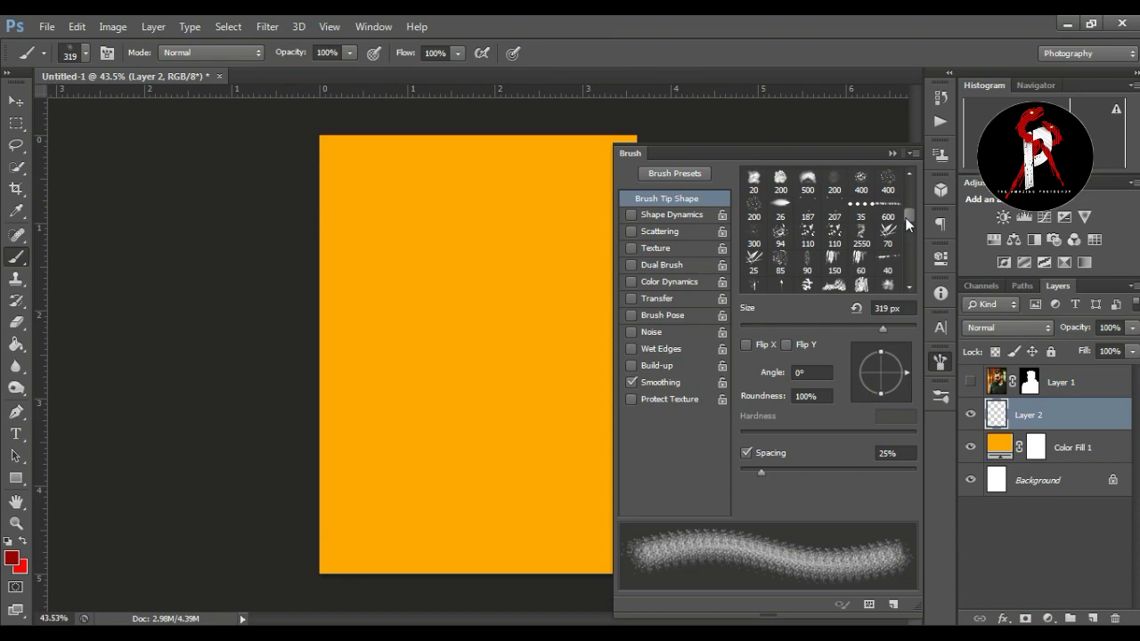
click(753, 236)
click(504, 290)
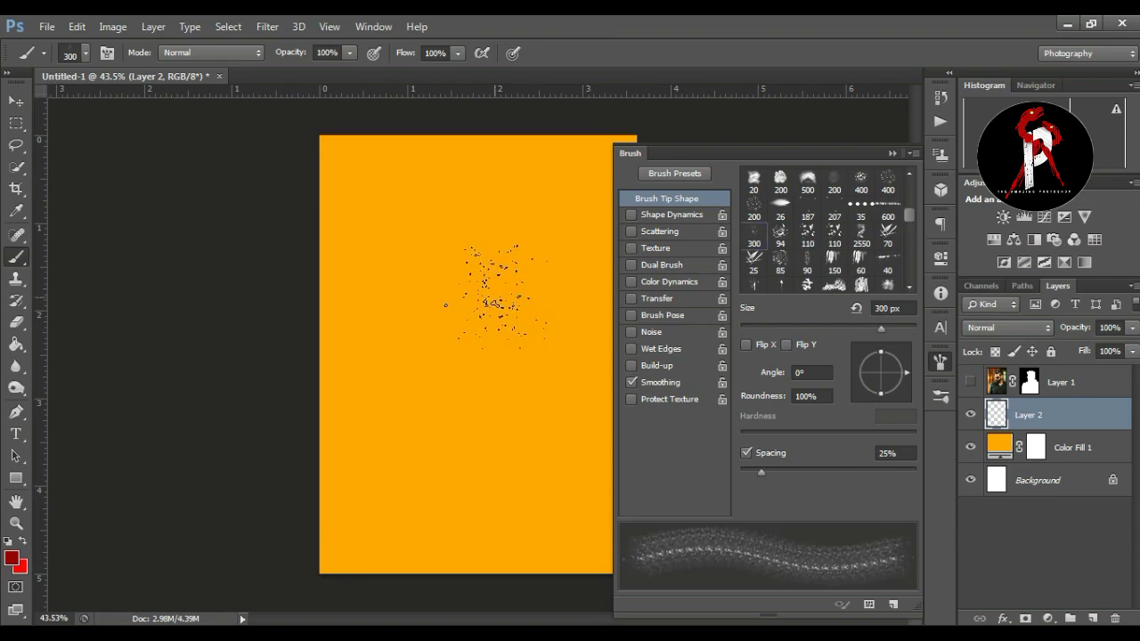
key(bracketright)
key(bracketright)
key(bracketright)
click(486, 356)
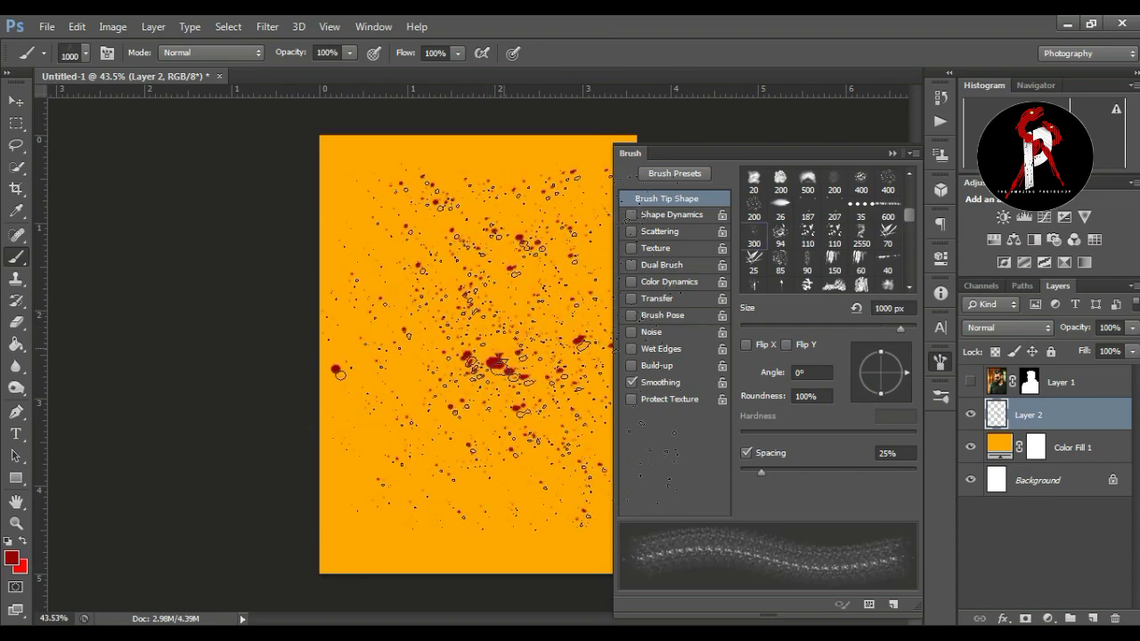
drag(569, 187, 285, 463)
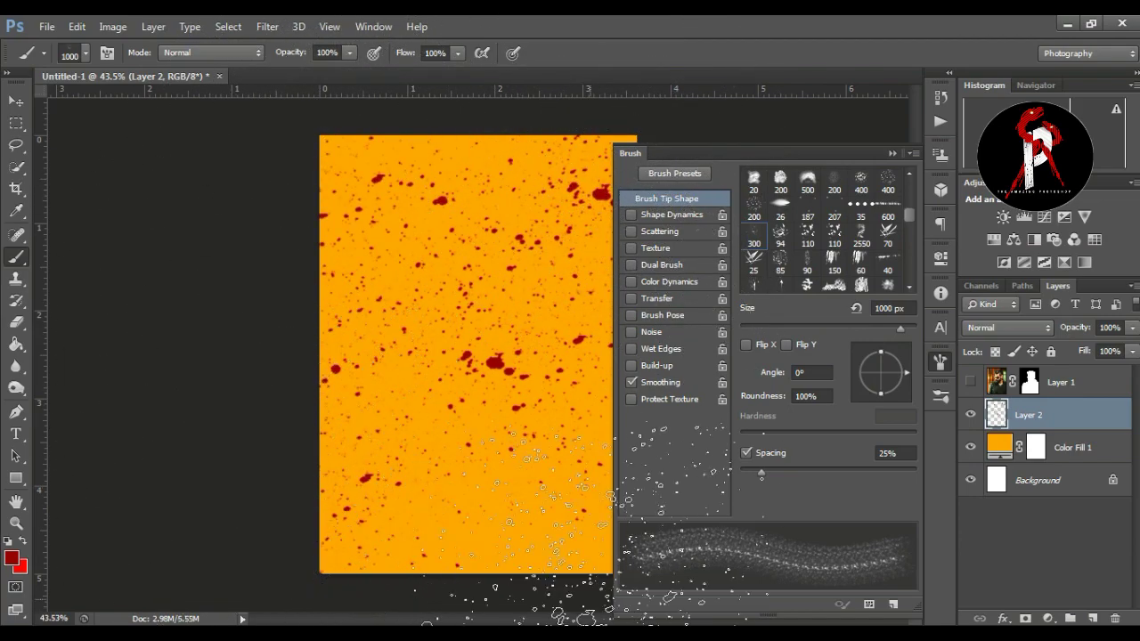
- Close the Brush panel and zoom to fit the whole poster
click(892, 154)
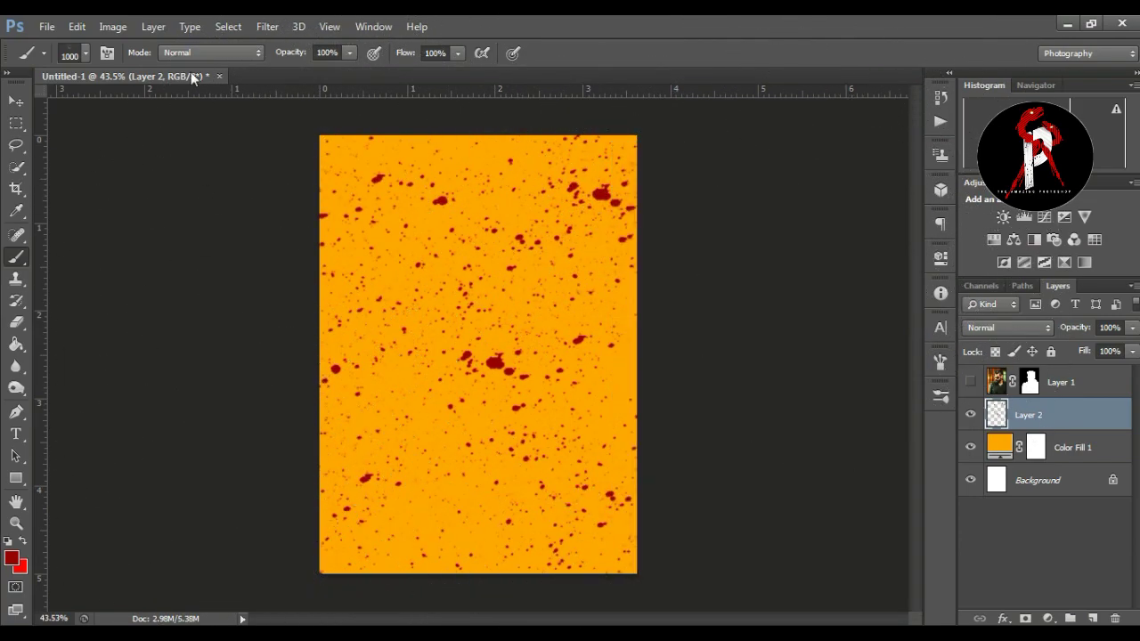
click(16, 523)
alt+click(488, 369)
drag(513, 248, 537, 234)
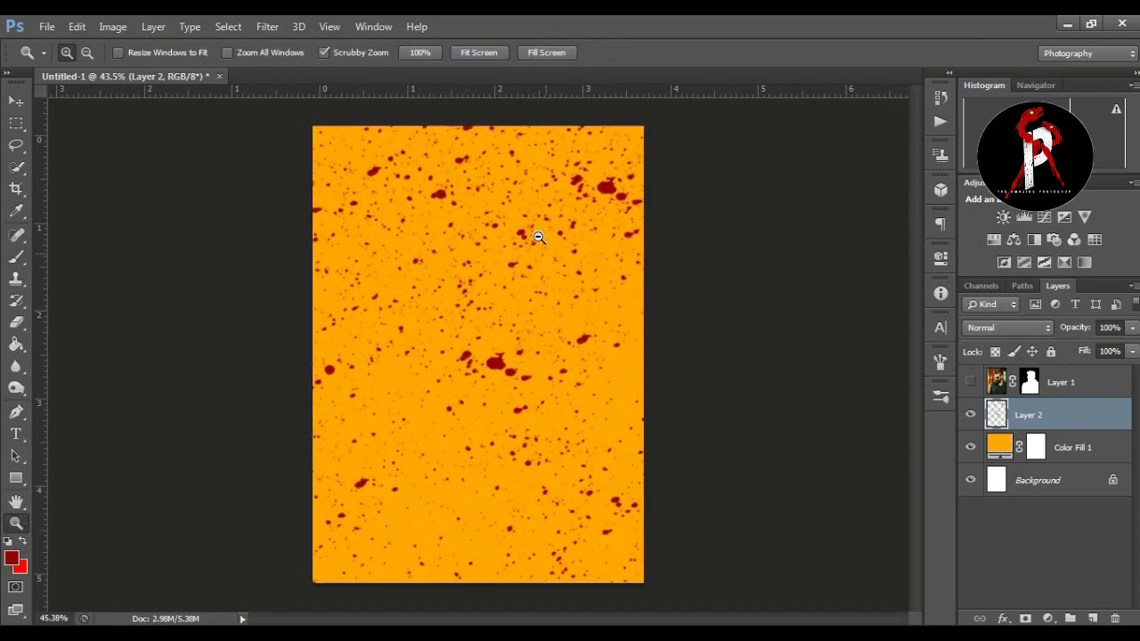
click(27, 100)
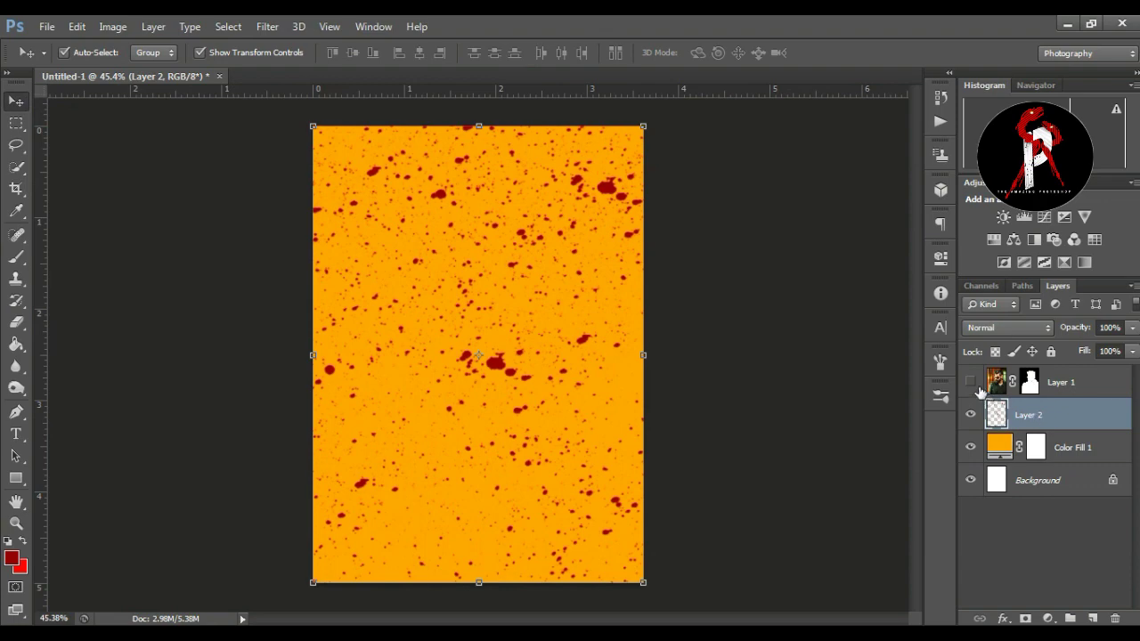
- Show the portrait again and paste the grunge texture as Layer 3
click(970, 382)
click(810, 387)
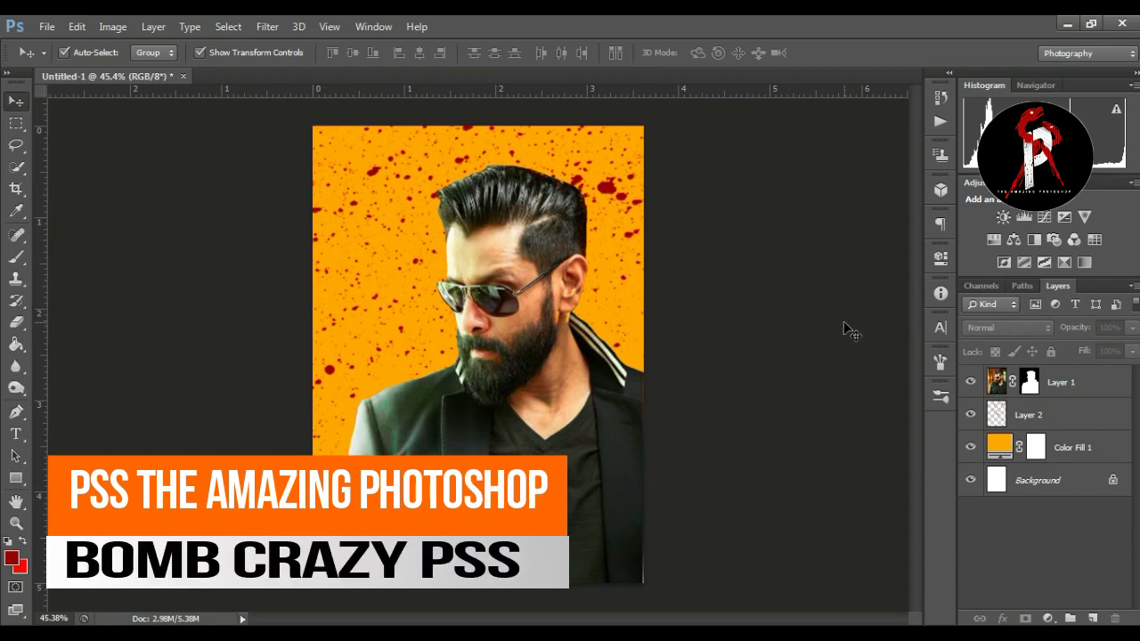
key(ctrl+alt+shift+e)
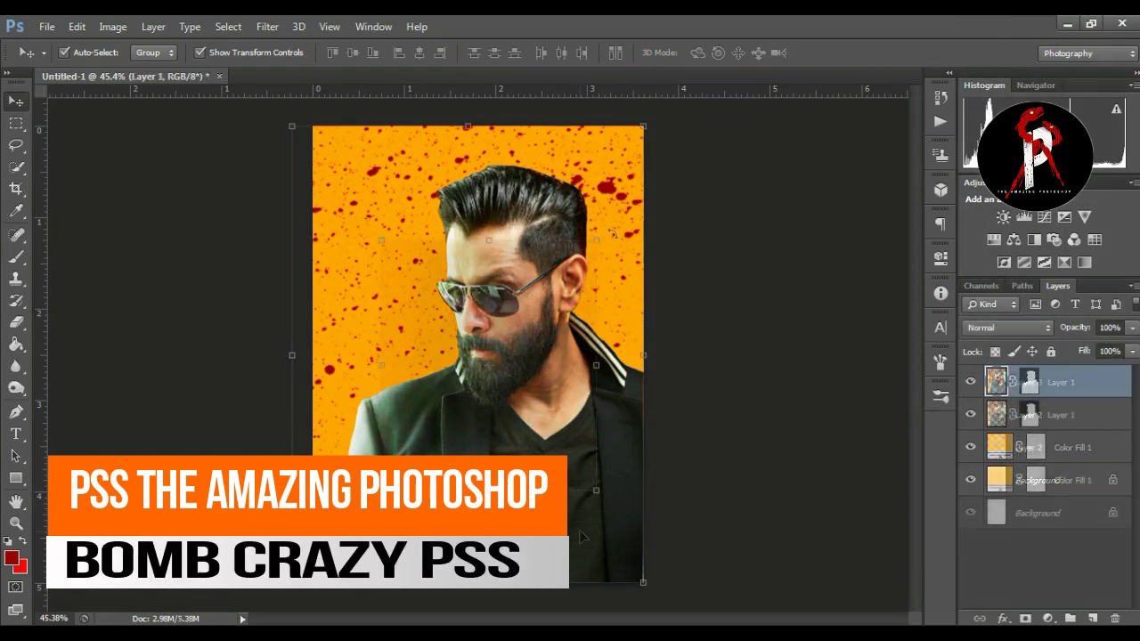
- Free-transform the texture, enlarging it to cover the entire portrait
key(ctrl+t)
drag(596, 240, 646, 181)
drag(530, 339, 461, 447)
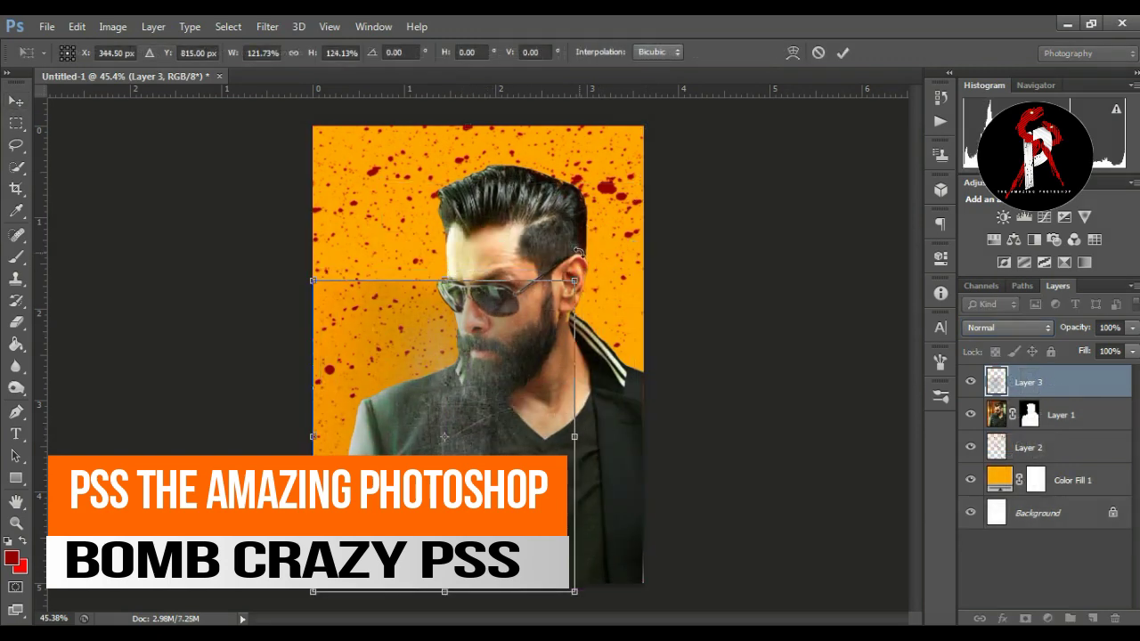
drag(574, 279, 743, 78)
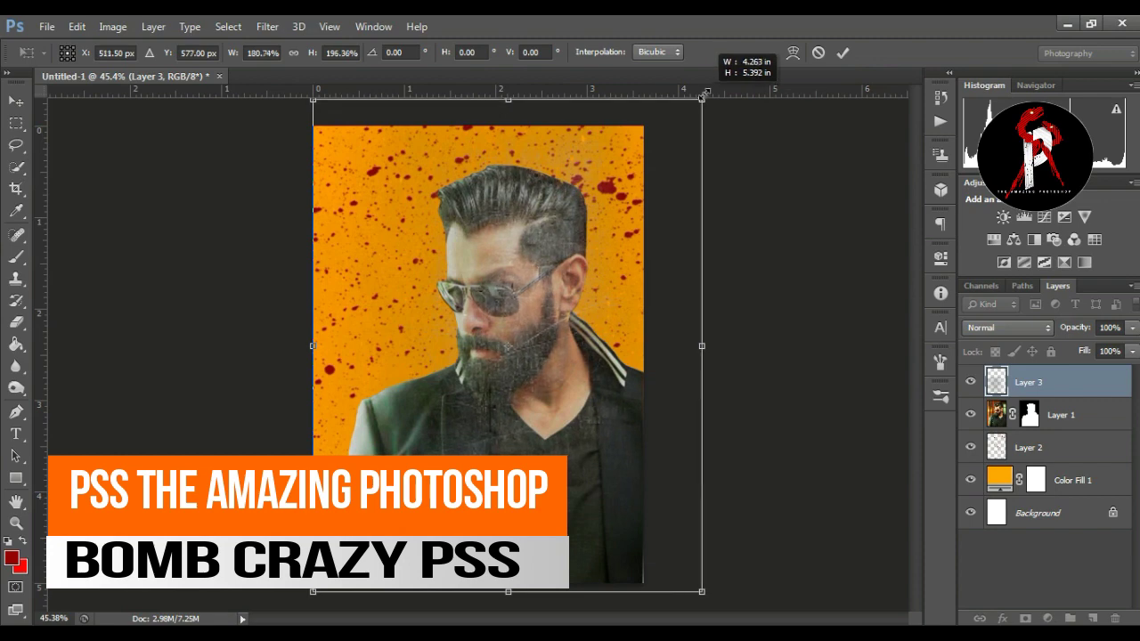
drag(743, 78, 780, 77)
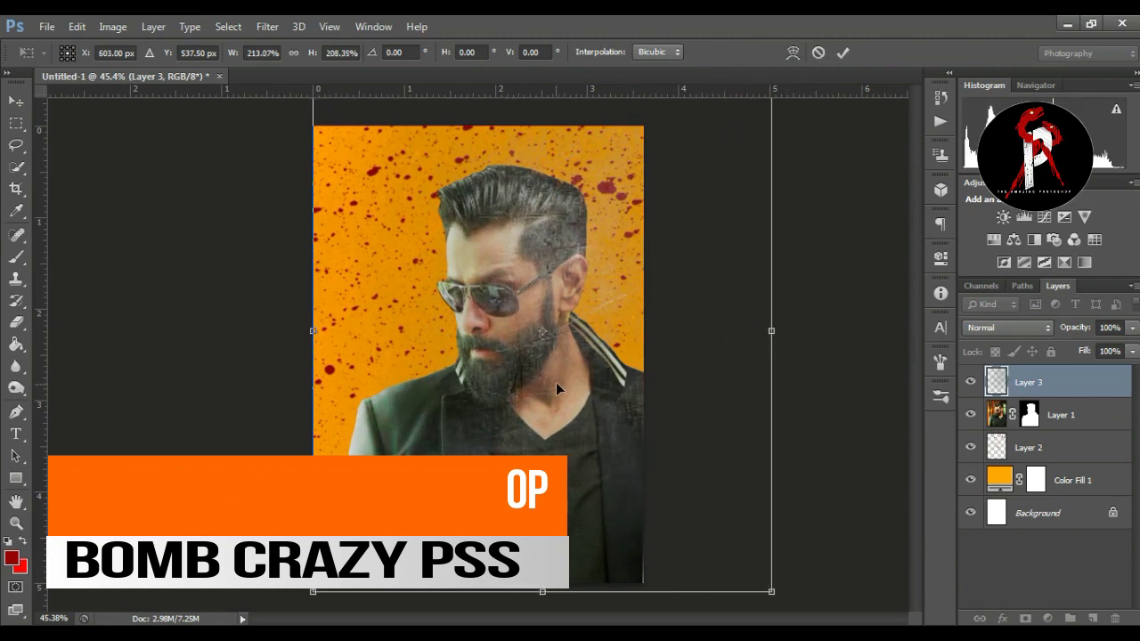
key(Return)
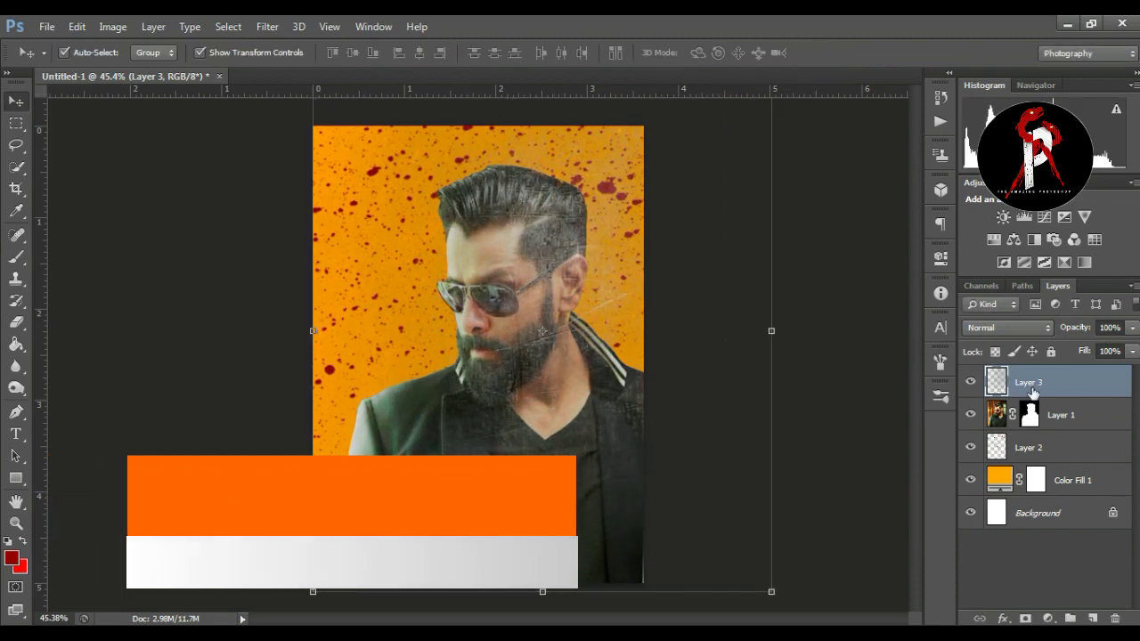
- Clip Layer 3 to the portrait and set its blend mode to Linear Light
right_click(1031, 382)
click(742, 305)
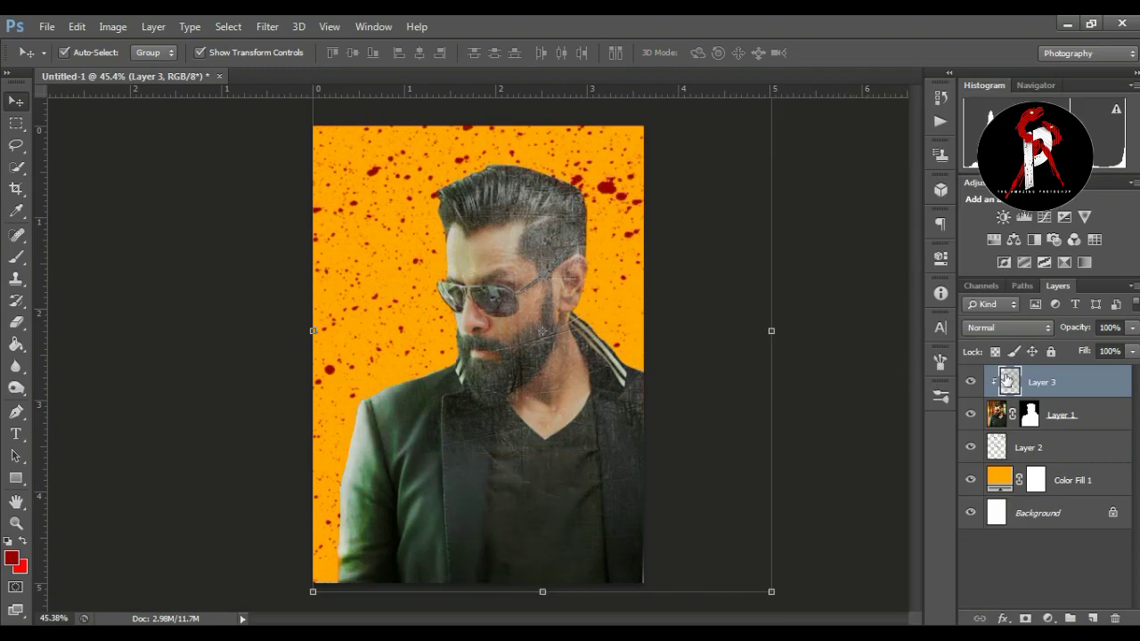
click(992, 328)
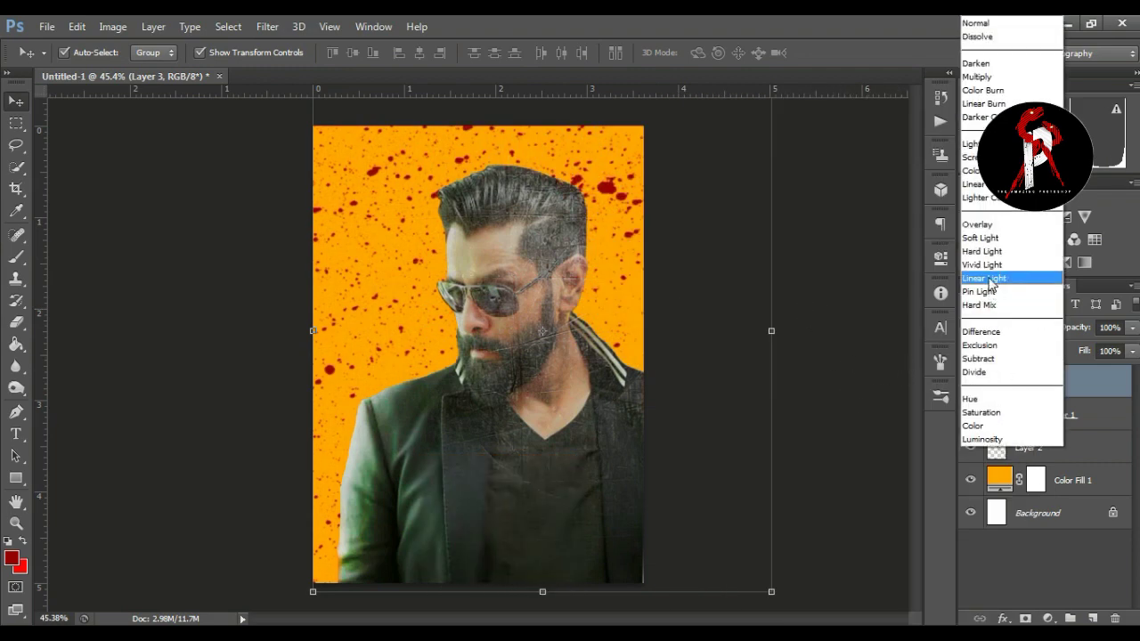
click(991, 279)
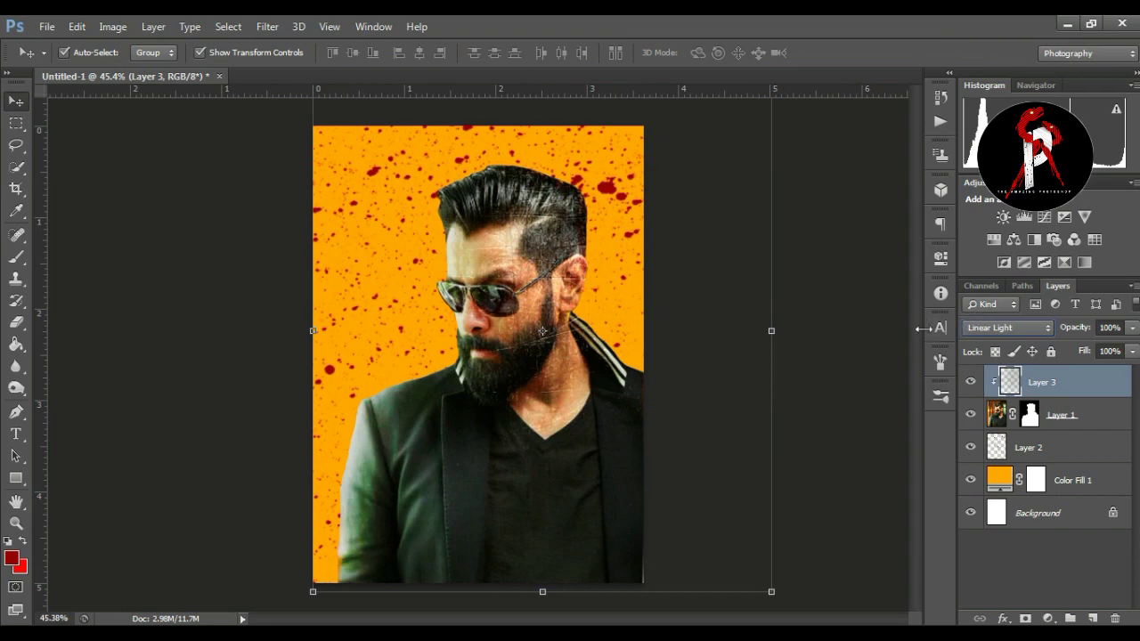
click(1008, 326)
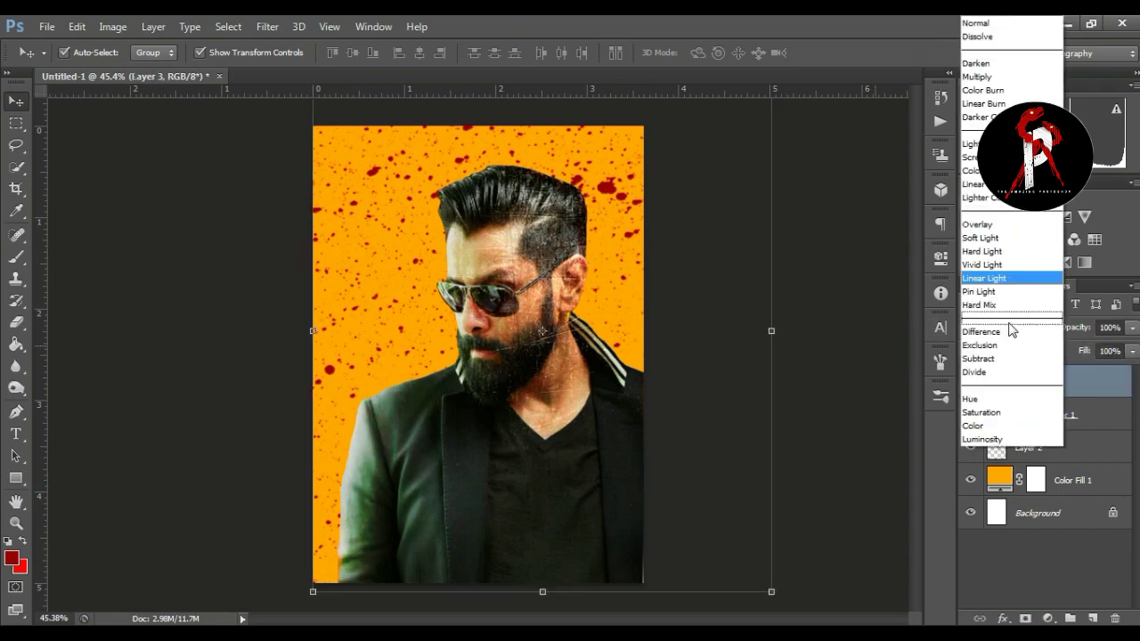
click(988, 253)
key(shift+minus)
key(shift+plus)
key(shift+plus)
key(shift+plus)
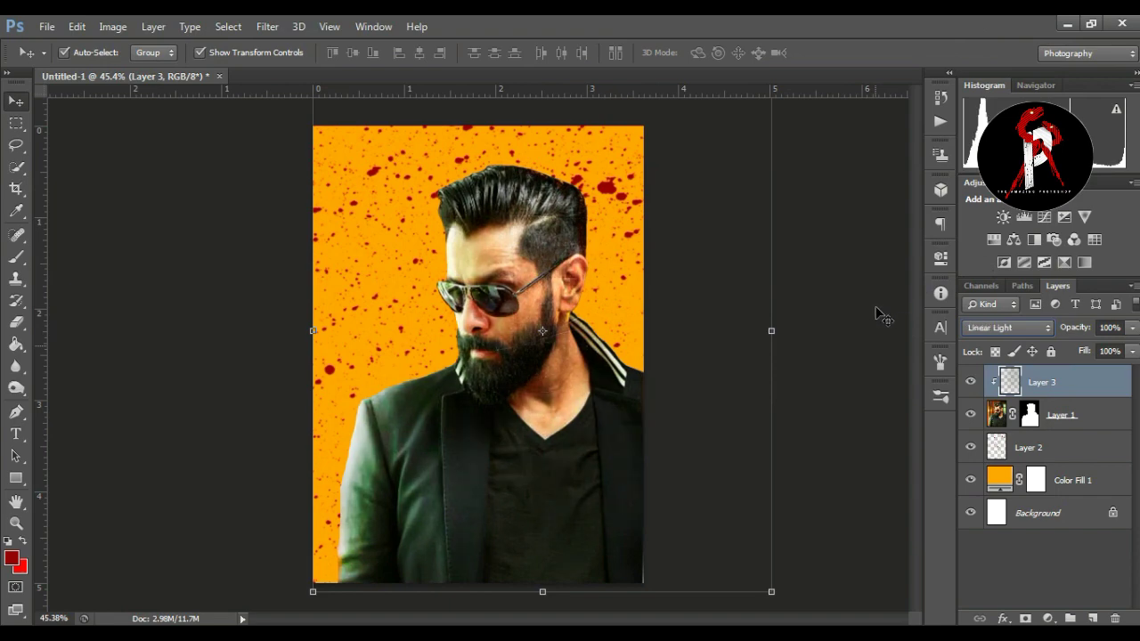
- Nudge the texture slightly down and readjust the poster zoom
drag(583, 386, 585, 400)
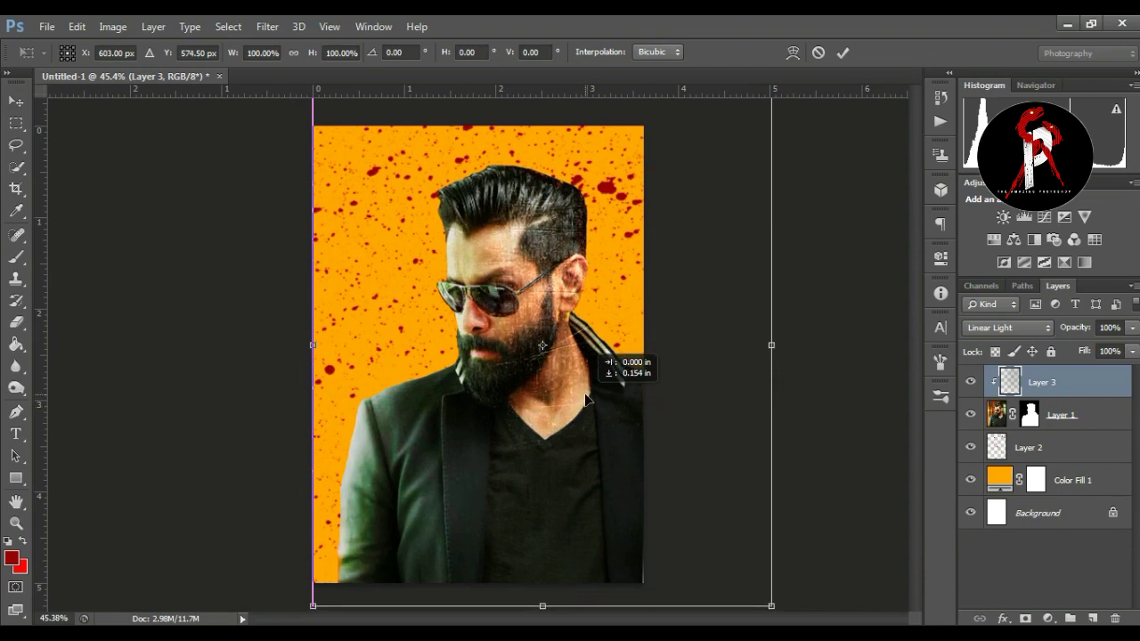
key(Return)
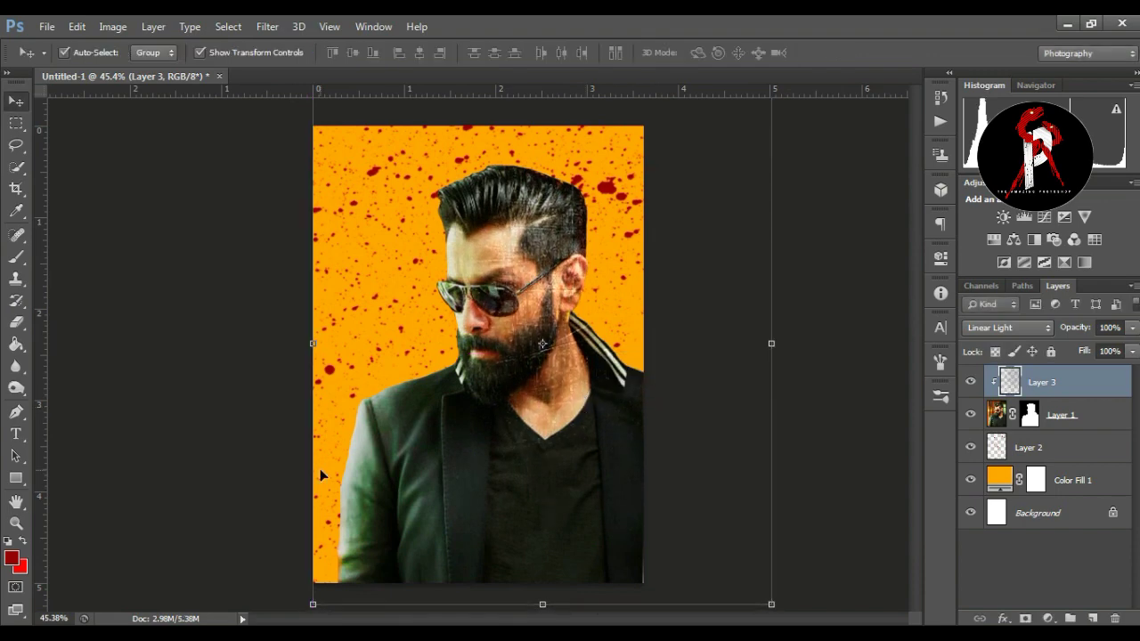
click(15, 525)
drag(488, 340, 499, 343)
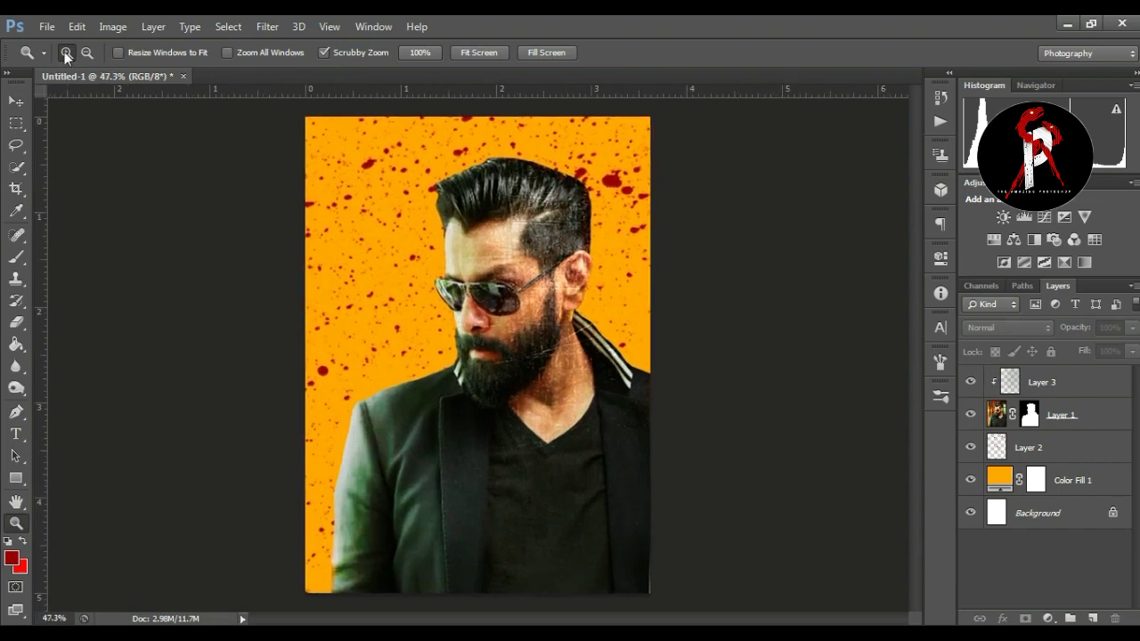
click(13, 104)
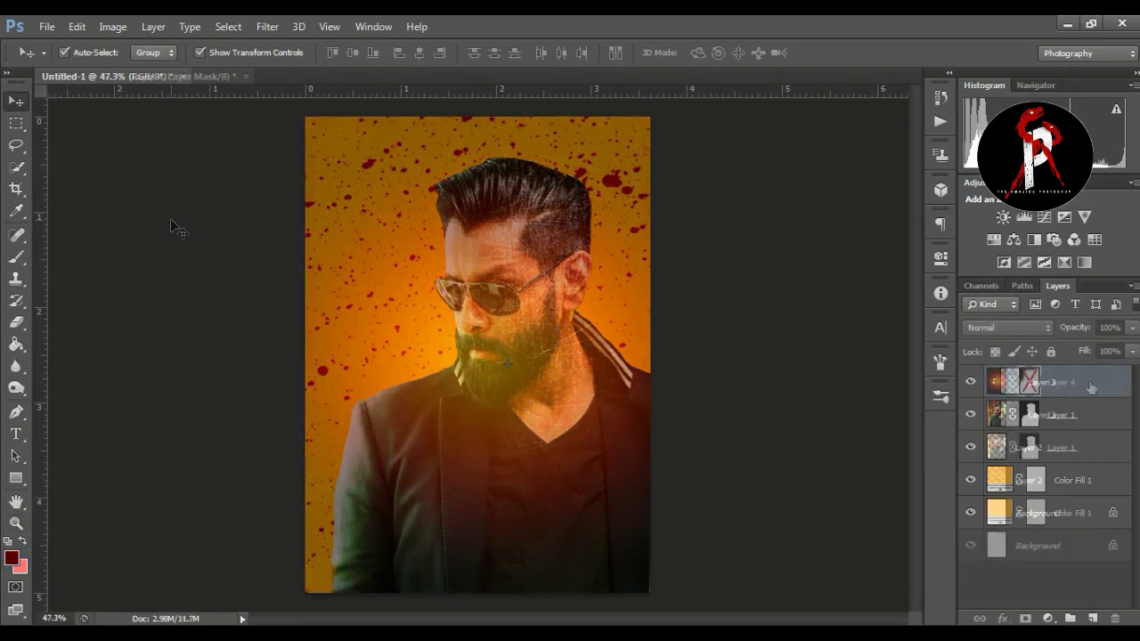
- Set Layer 4's orange radial glow to Screen and move it to the jacket's lower right
click(1001, 326)
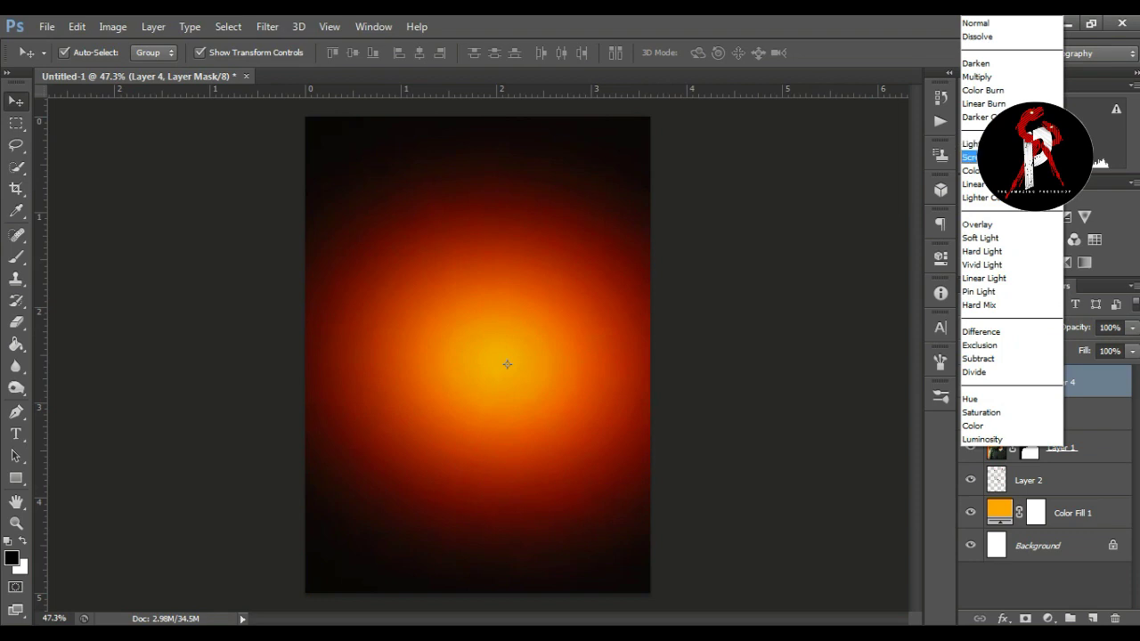
click(973, 157)
drag(561, 431, 648, 595)
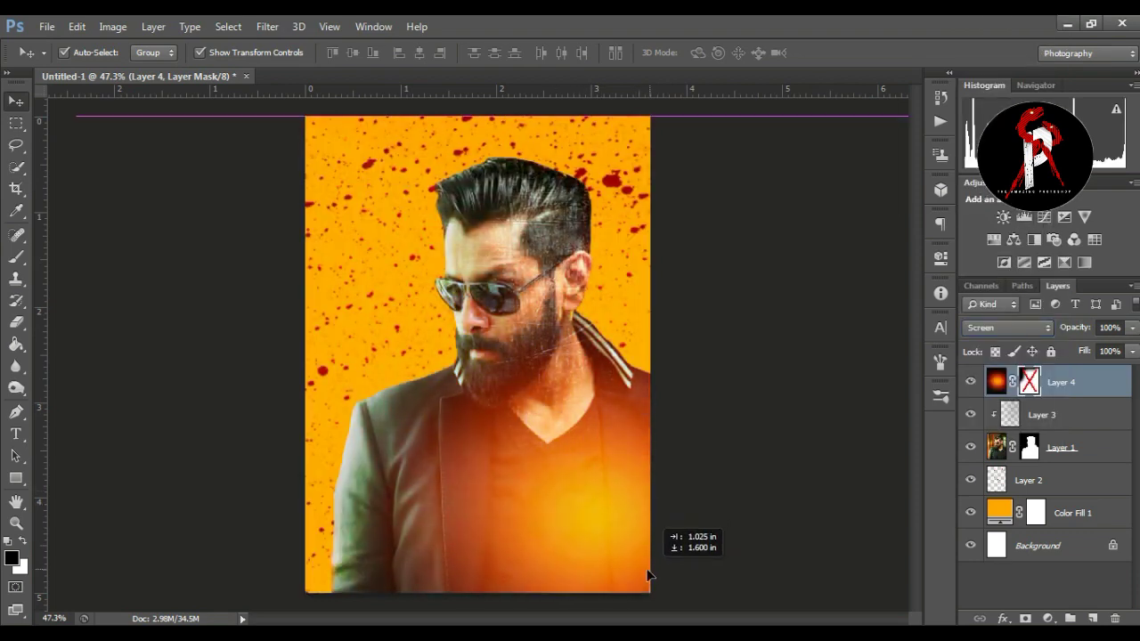
drag(624, 524, 637, 535)
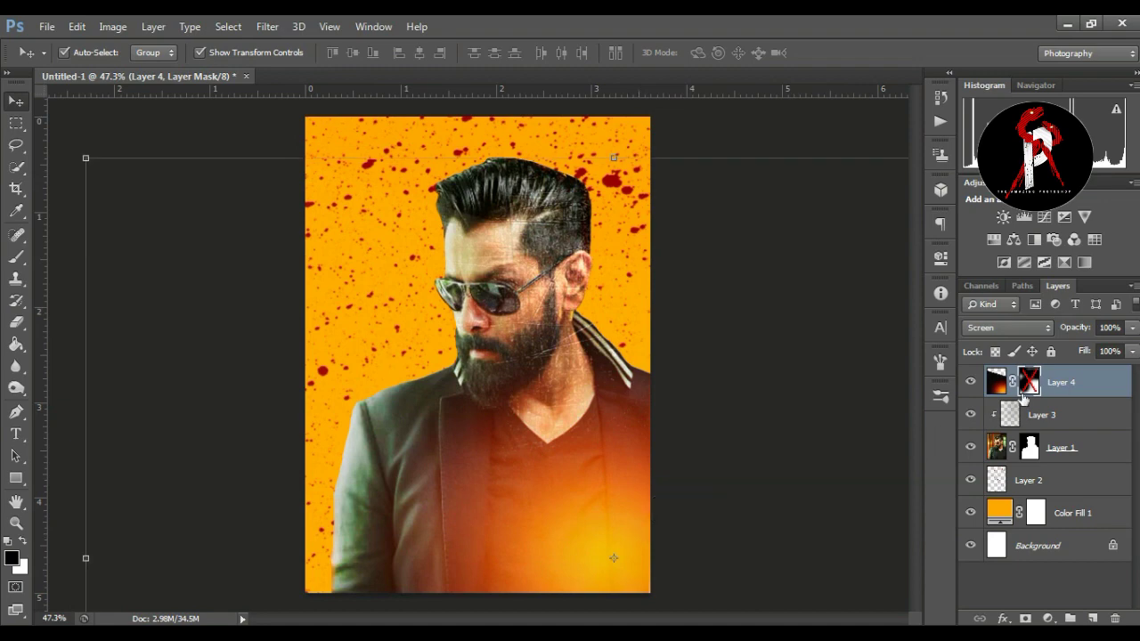
drag(477, 425, 513, 438)
key(Return)
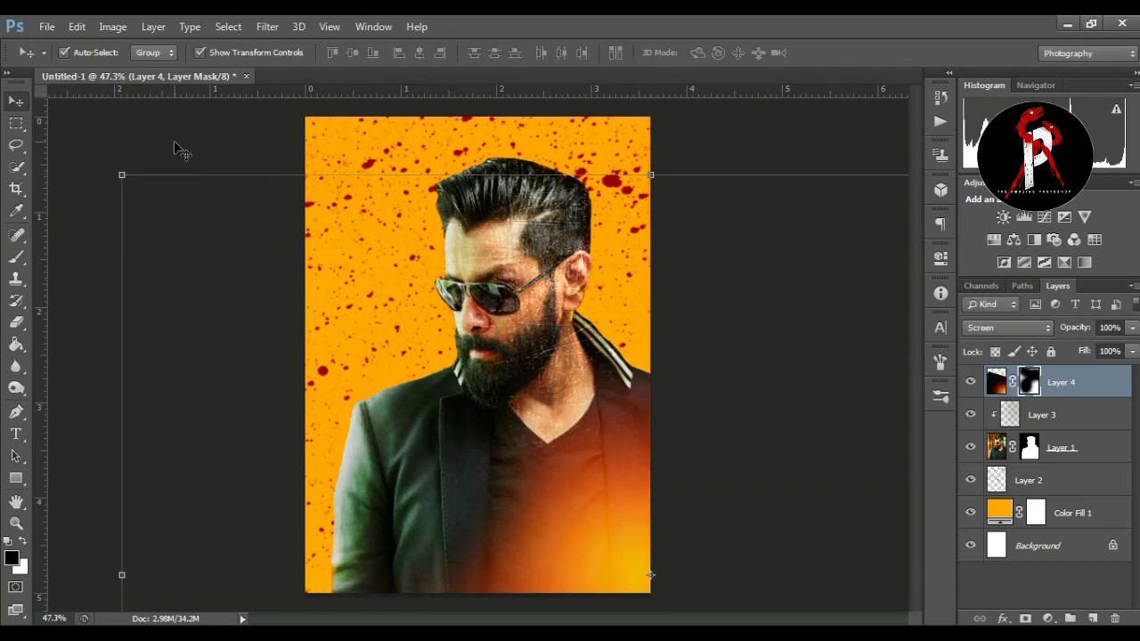
click(1081, 527)
- Add a black Color Fill 2 above the orange fill and drop its opacity to about 19%
click(1048, 618)
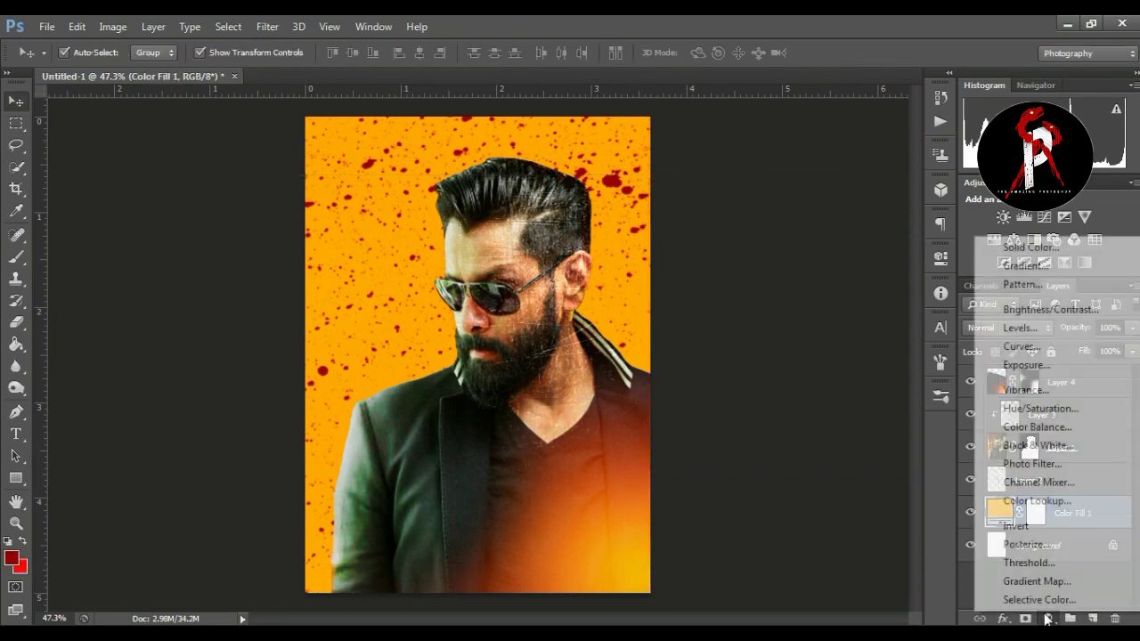
click(1039, 247)
drag(878, 324, 913, 471)
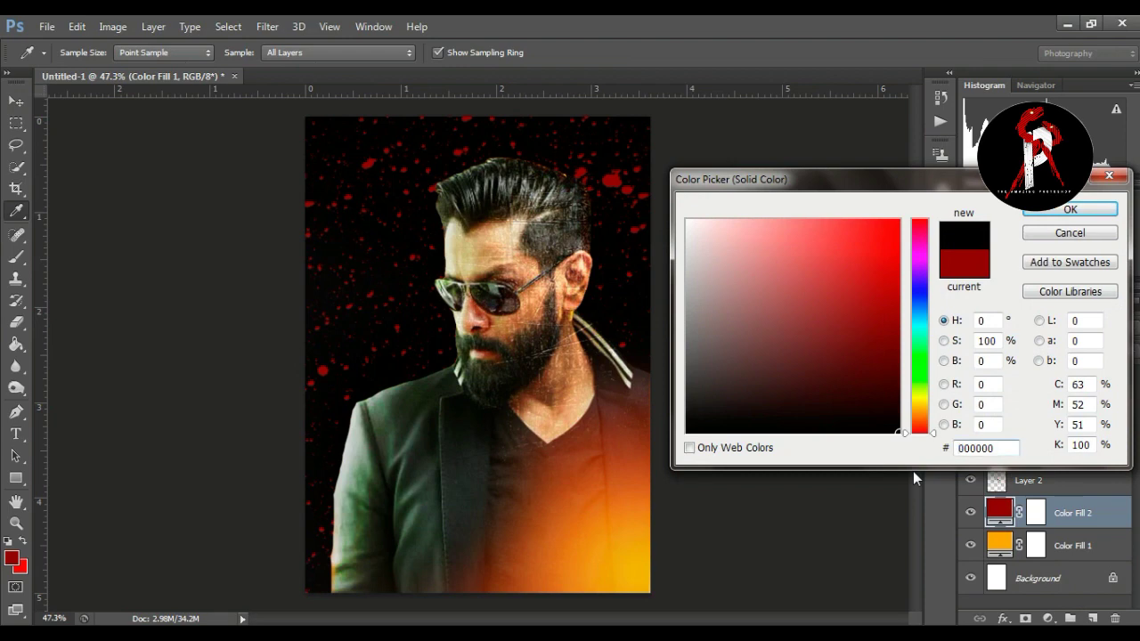
click(1064, 212)
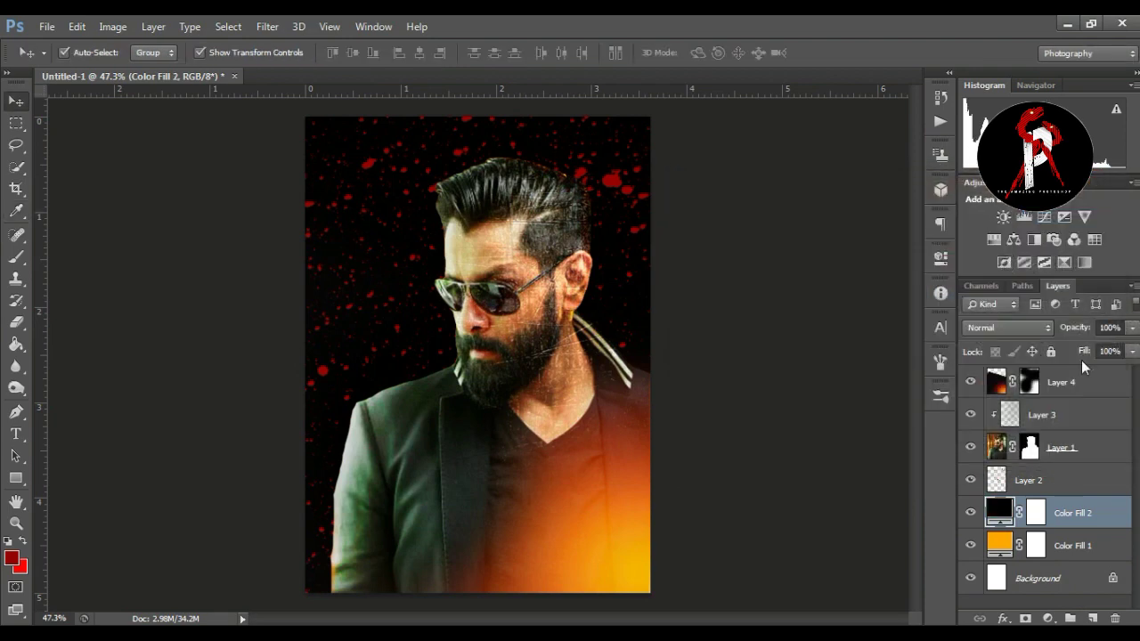
drag(1132, 328, 1057, 350)
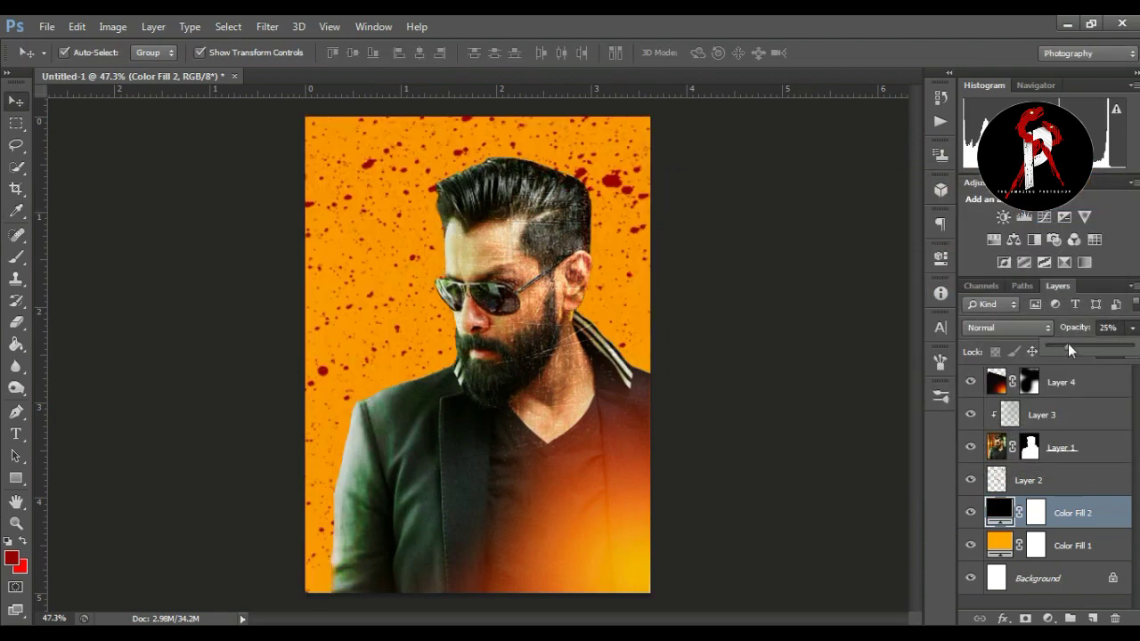
drag(1068, 349, 1062, 348)
- Try blend modes on the black fill, settling on Difference at 18% opacity
click(1006, 327)
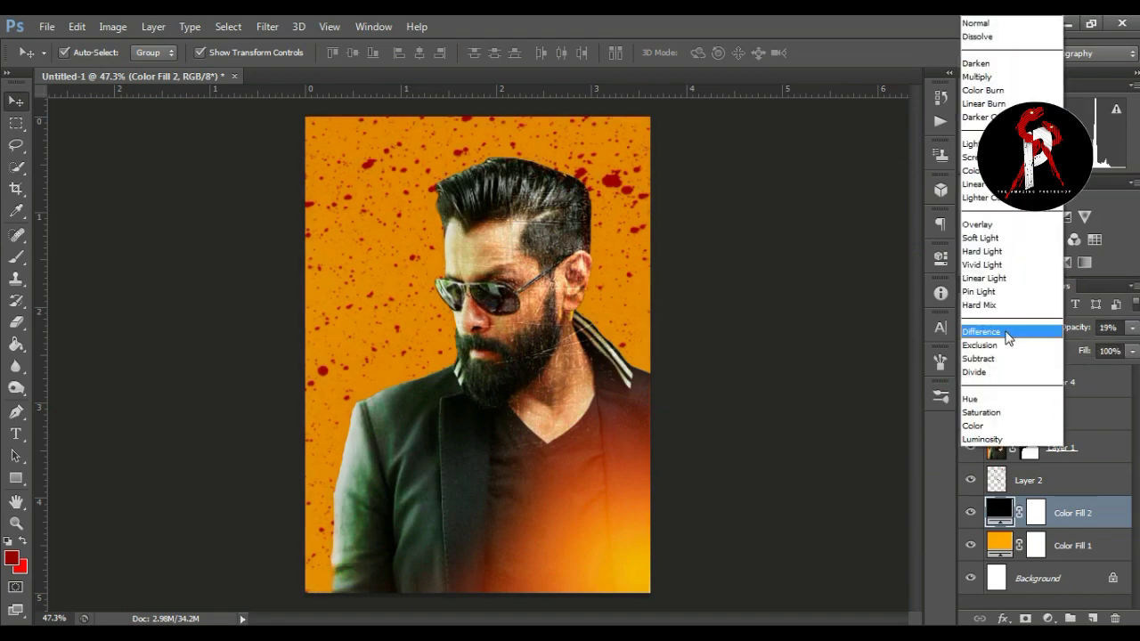
click(988, 287)
key(Down)
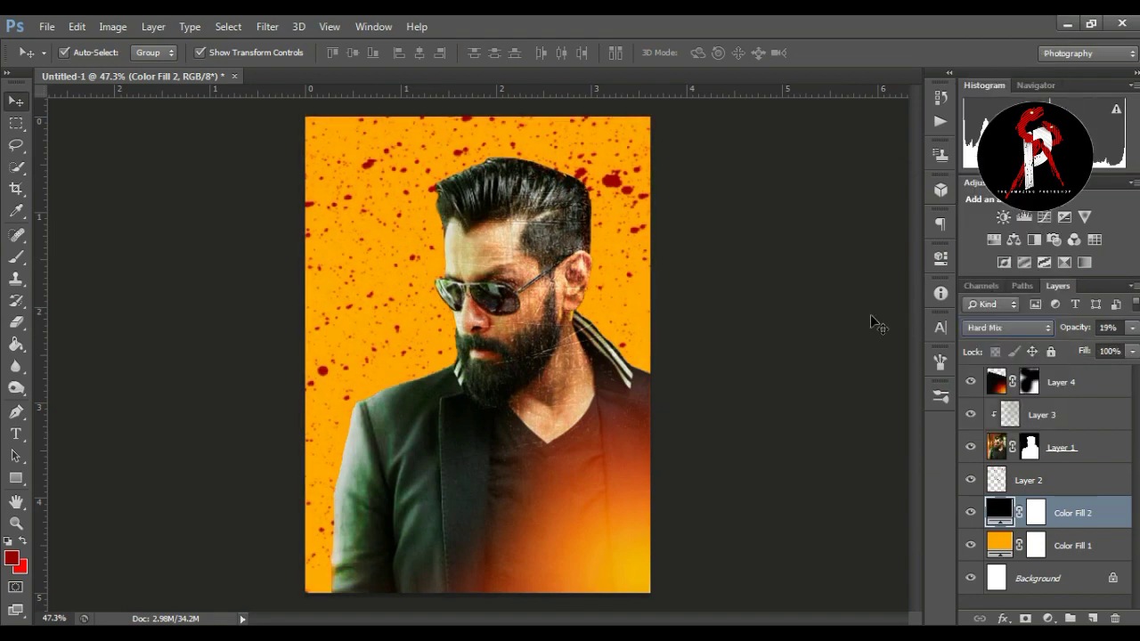
click(1132, 329)
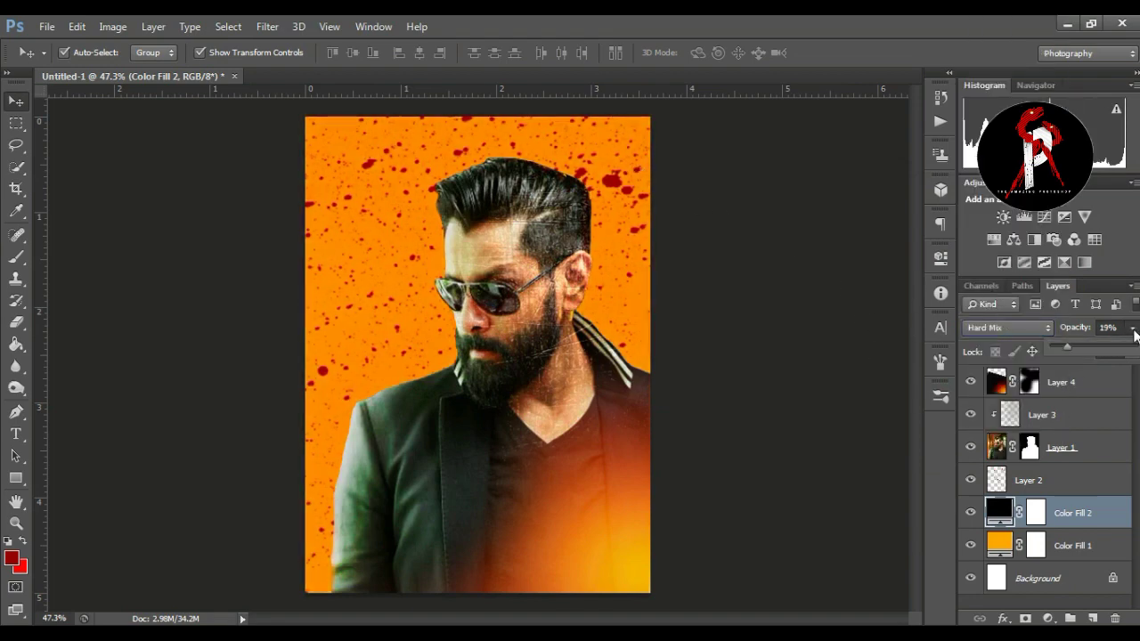
drag(1087, 347, 1065, 352)
click(1008, 327)
click(980, 394)
key(shift+minus)
key(shift+minus)
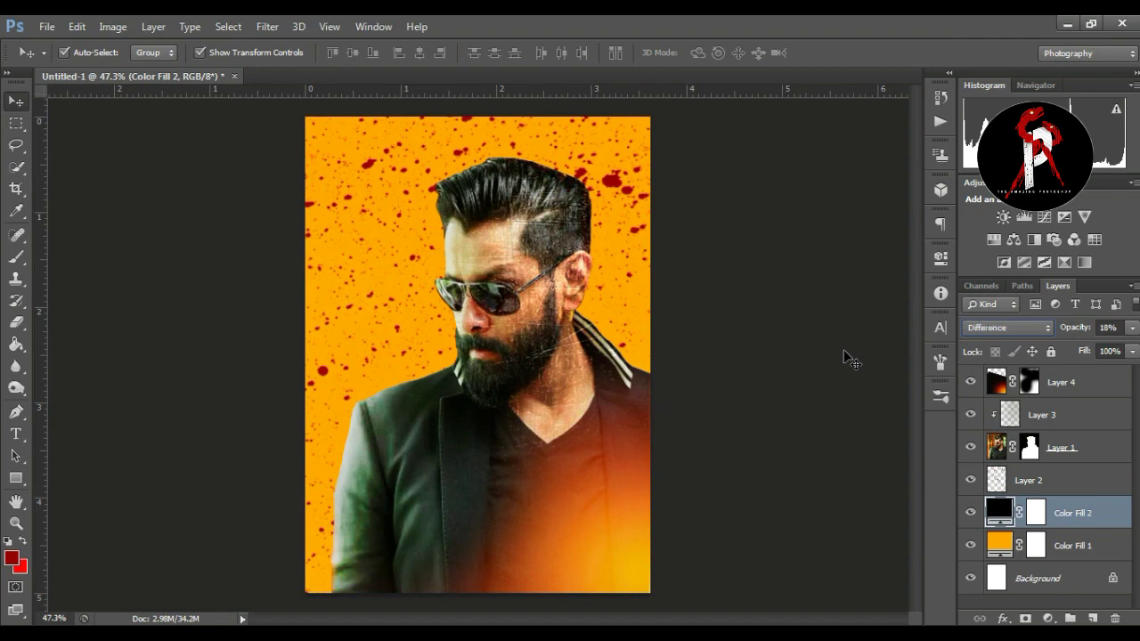
click(16, 524)
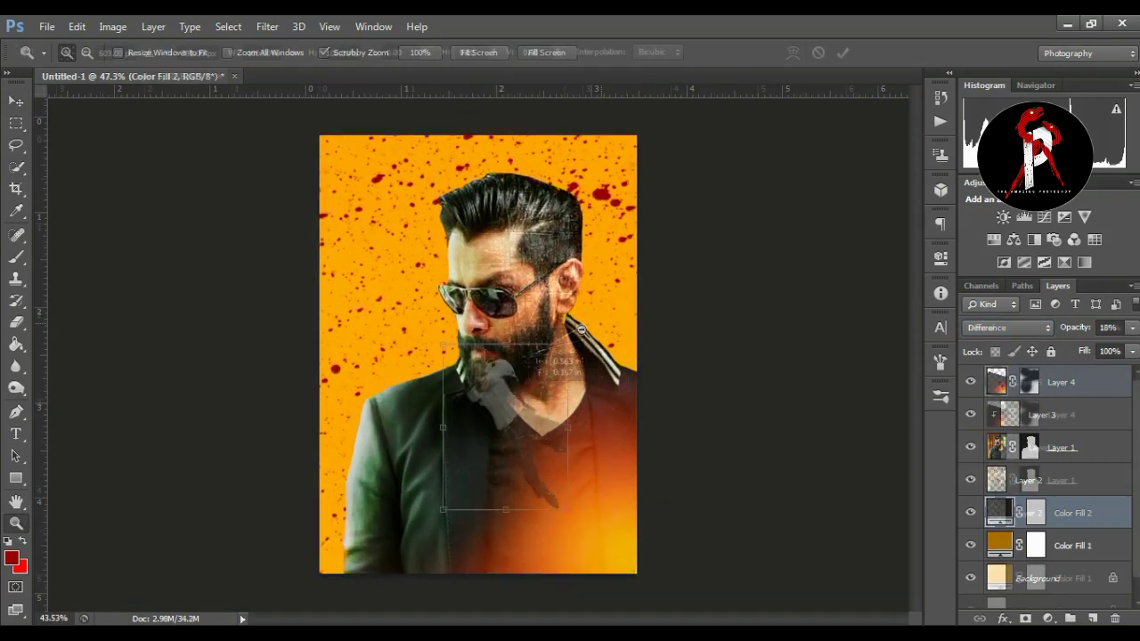
- Place the leaping figure image over the man's chest as Layer 5
drag(445, 293, 403, 236)
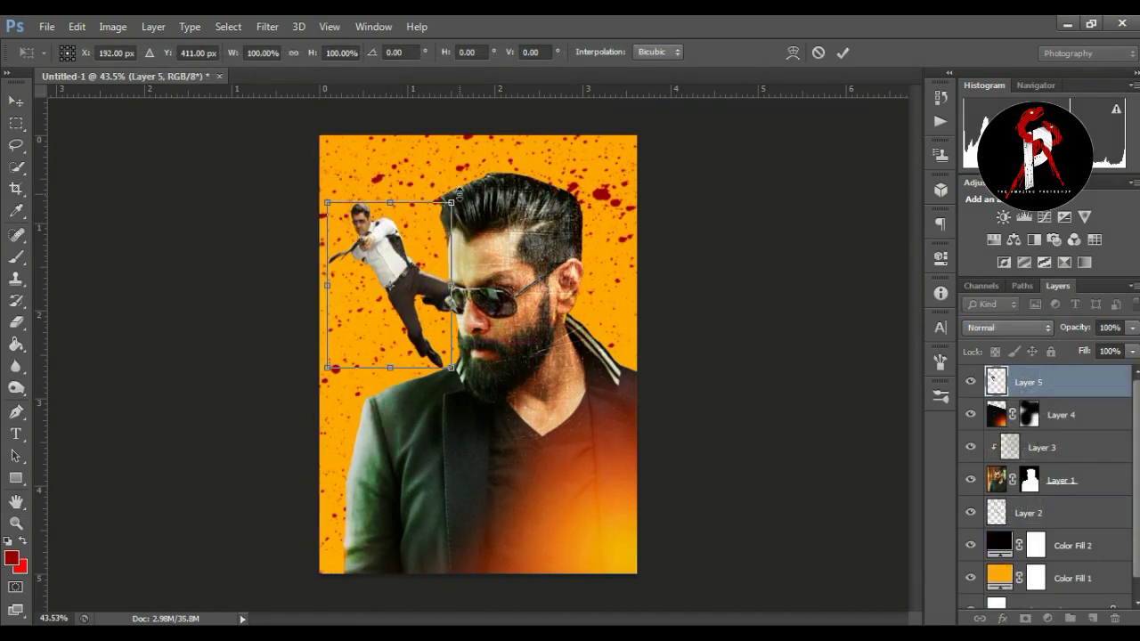
drag(447, 190, 452, 183)
mouse_move(390, 259)
mouse_down()
mouse_move(509, 464)
mouse_move(565, 477)
mouse_up()
key(Return)
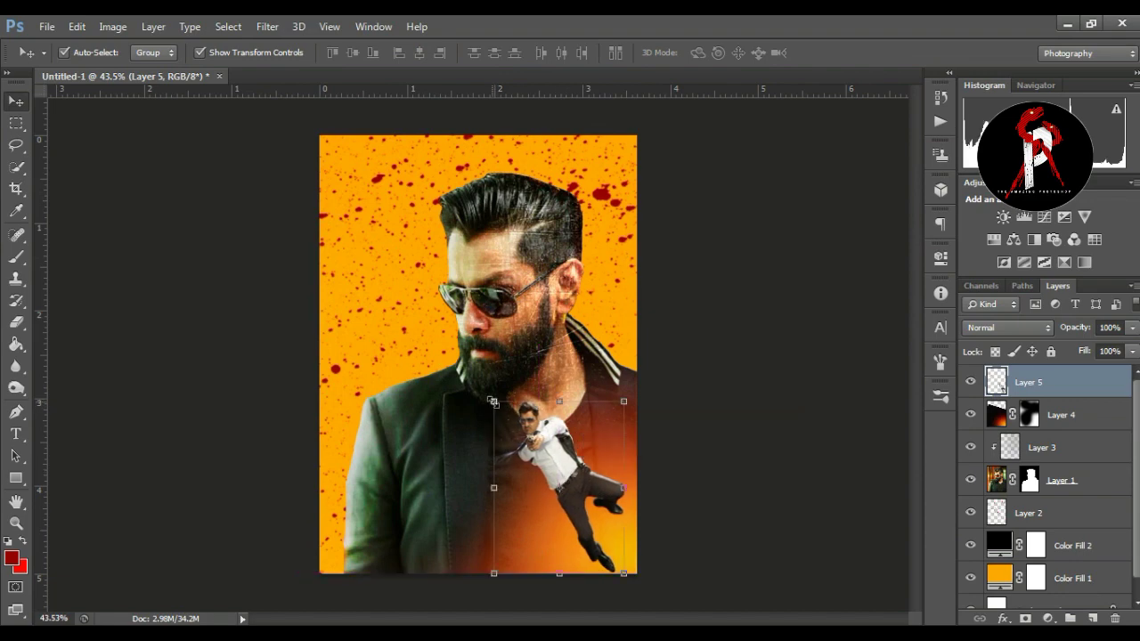
- Shrink the leaping figure and rotate it about -4.8°
key(ctrl+t)
drag(493, 401, 496, 415)
drag(591, 485, 594, 486)
key(Return)
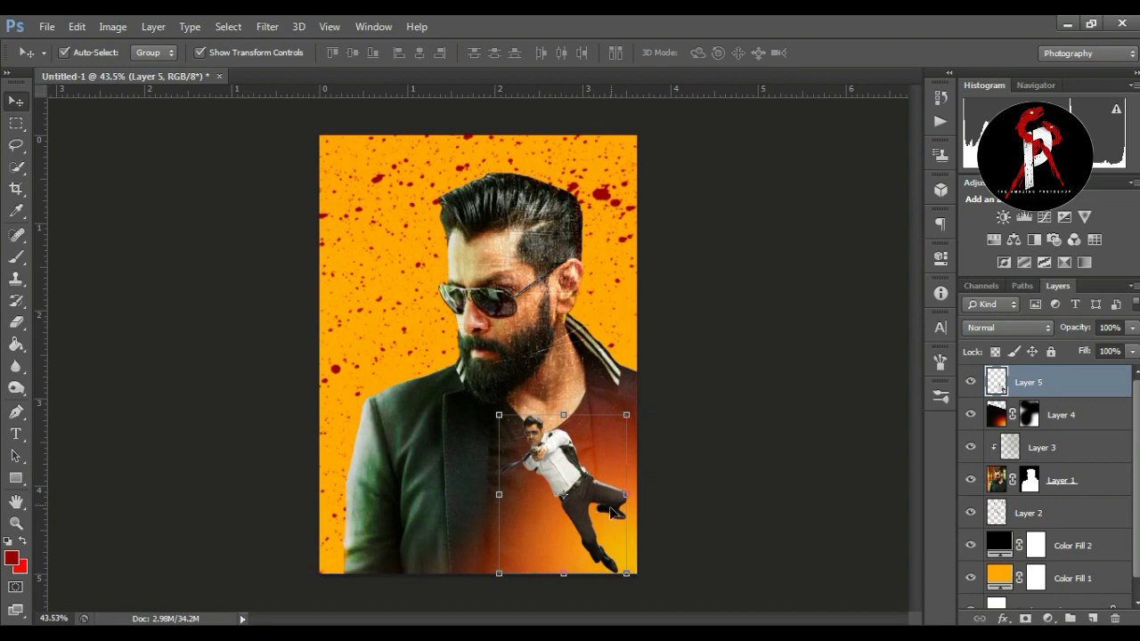
key(ctrl+t)
drag(499, 415, 509, 435)
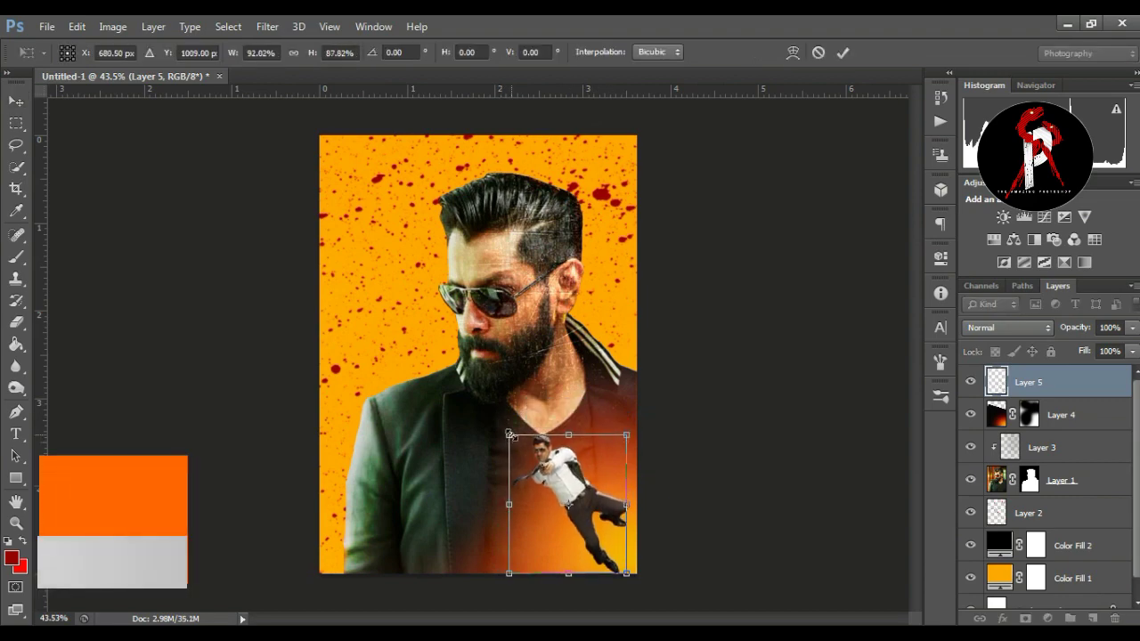
drag(592, 490, 587, 490)
drag(659, 430, 656, 412)
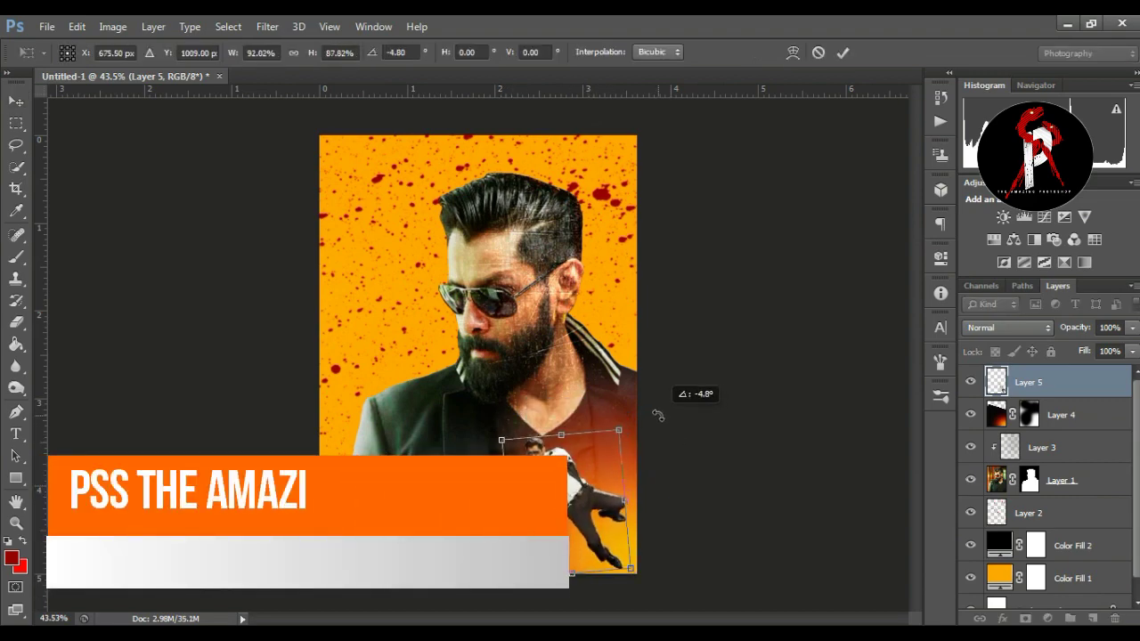
key(Return)
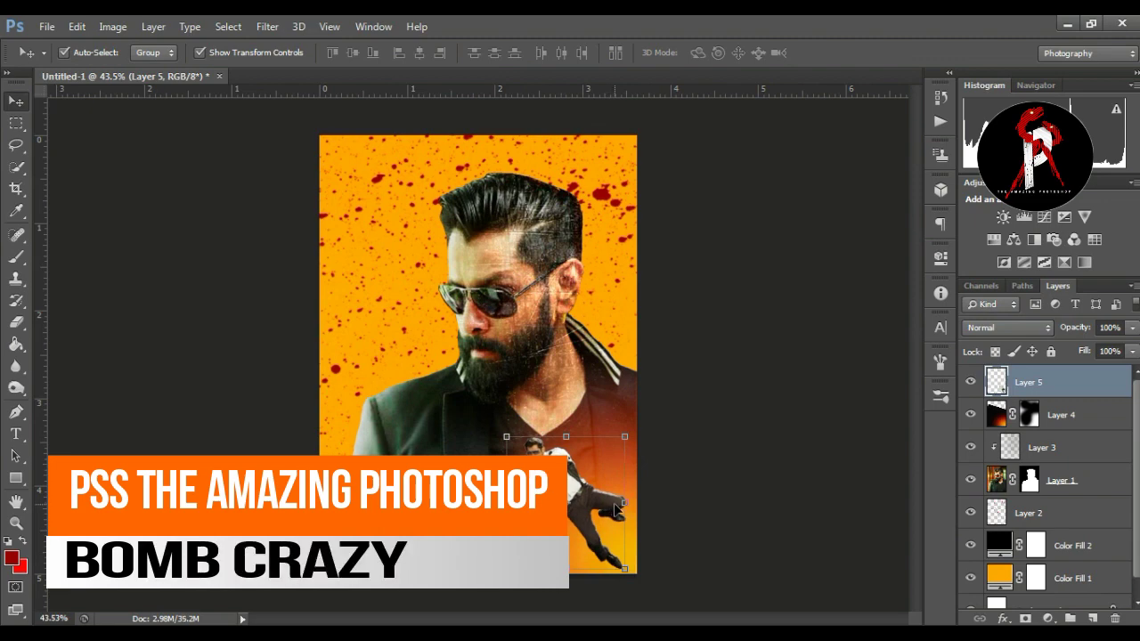
- Blend the figure in Soft Light, nudge it right, and add a Drop Shadow
click(1007, 328)
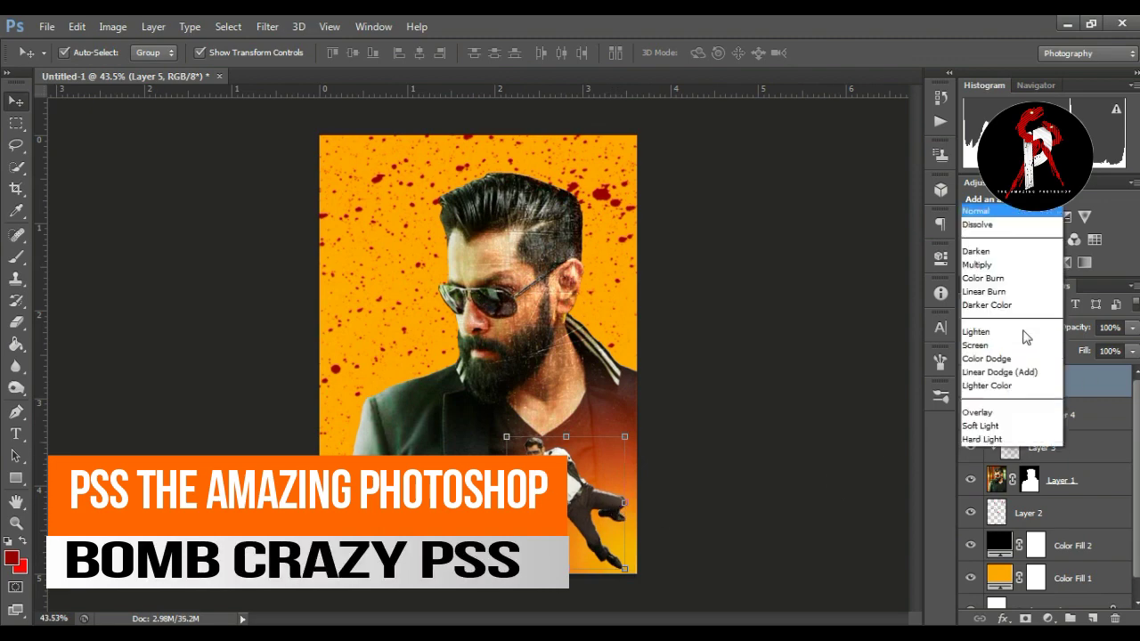
click(1015, 227)
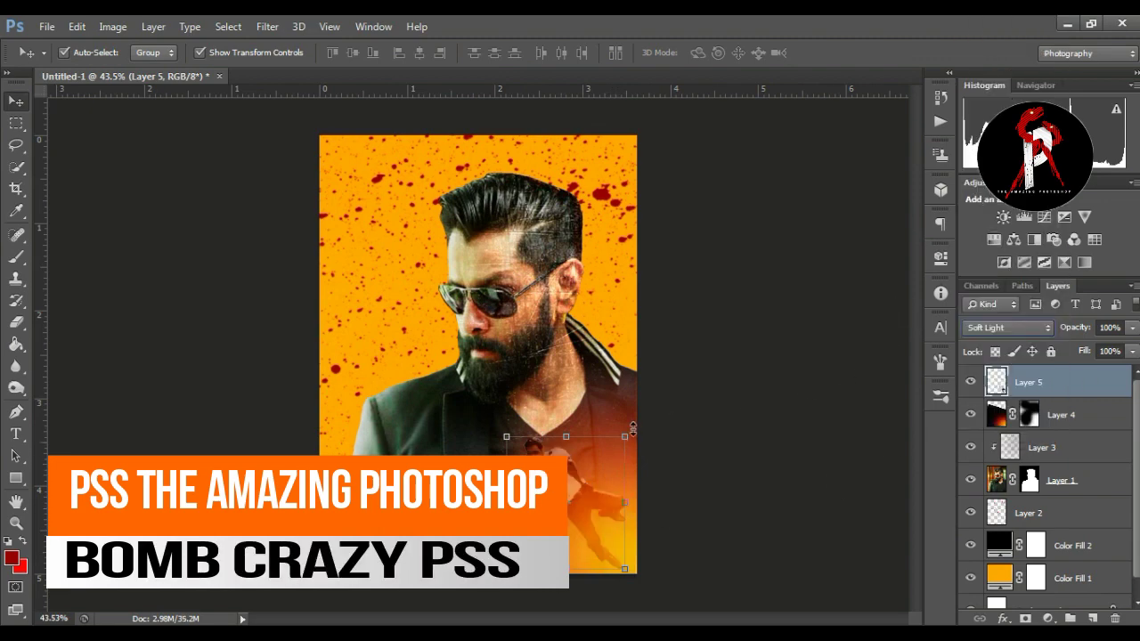
drag(595, 491, 606, 495)
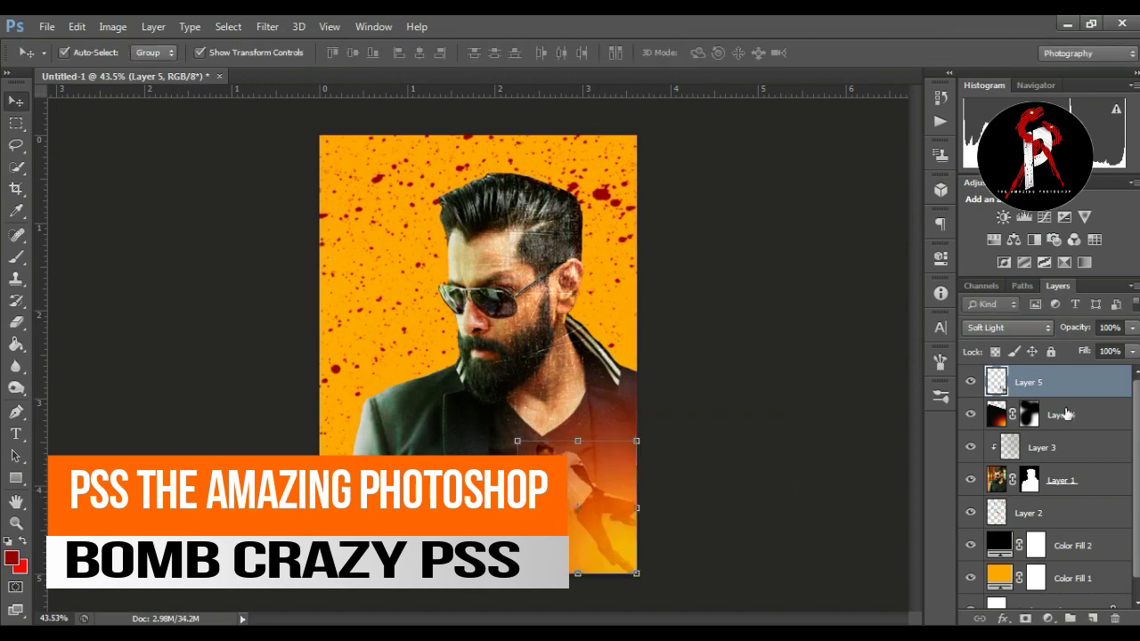
right_click(1032, 387)
click(717, 102)
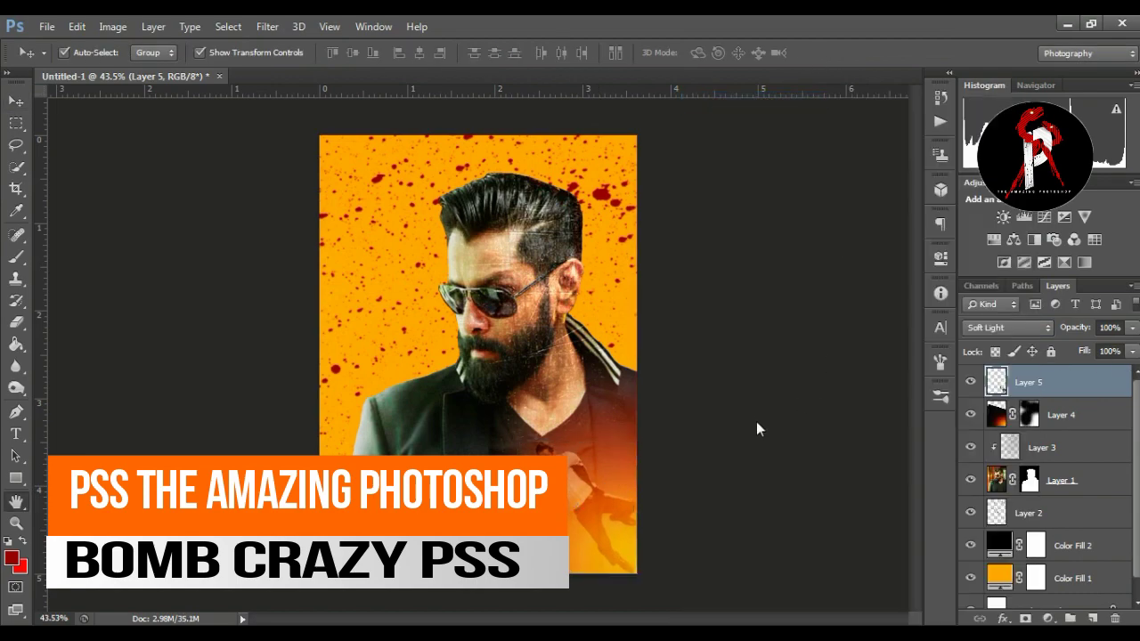
click(688, 419)
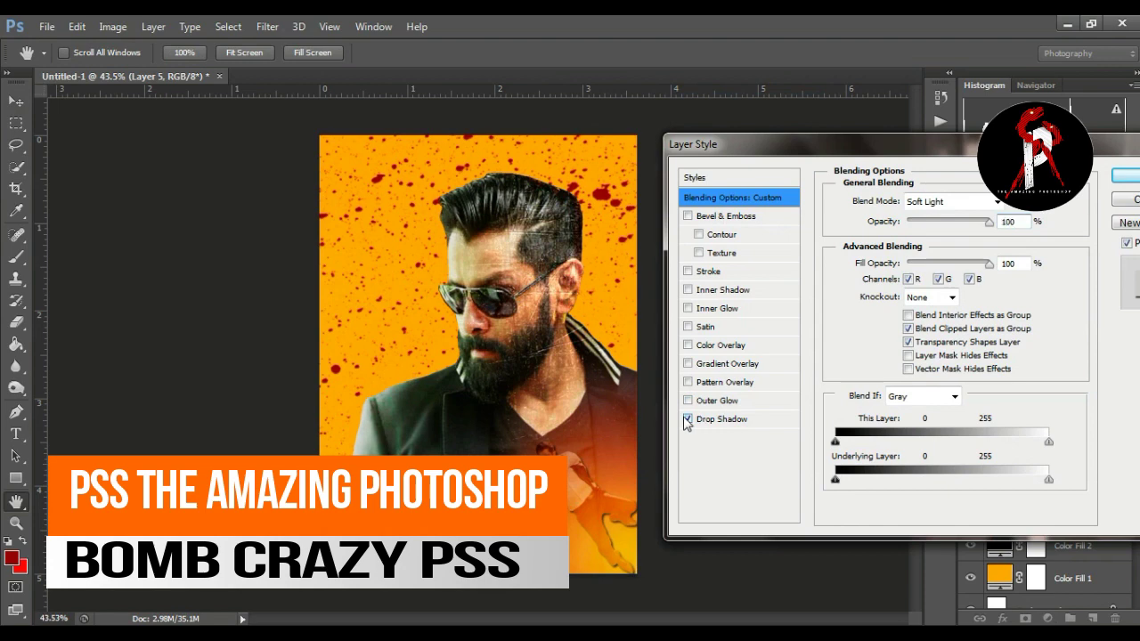
- Swap Layer 5's drop shadow for a black Outer Glow at 41% opacity, narrower range, Normal mode
click(687, 419)
click(687, 401)
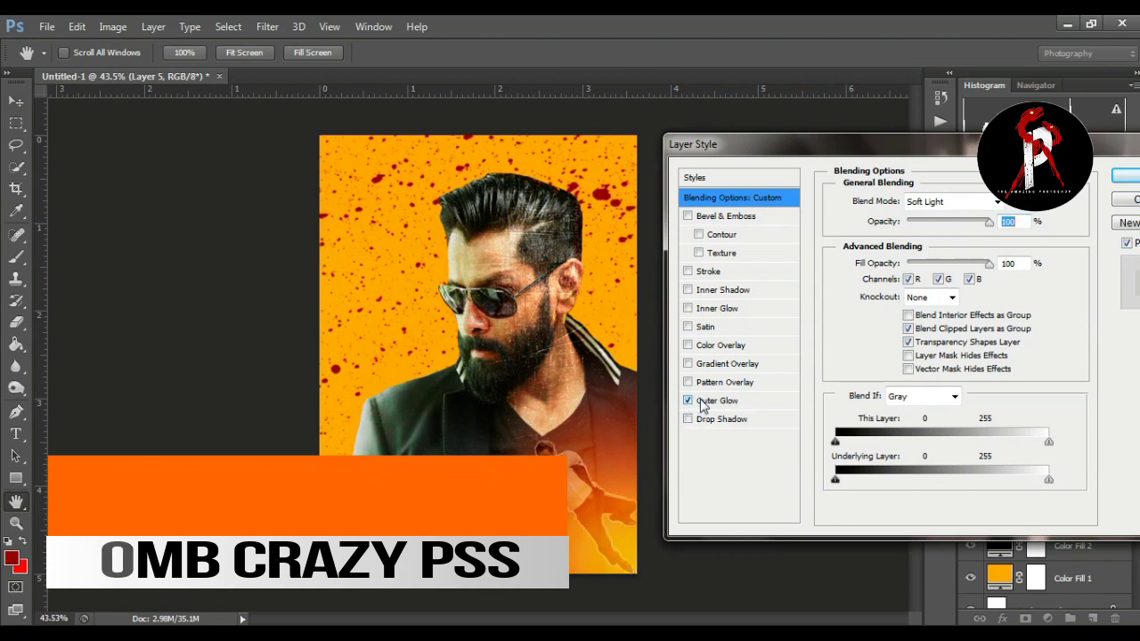
click(703, 401)
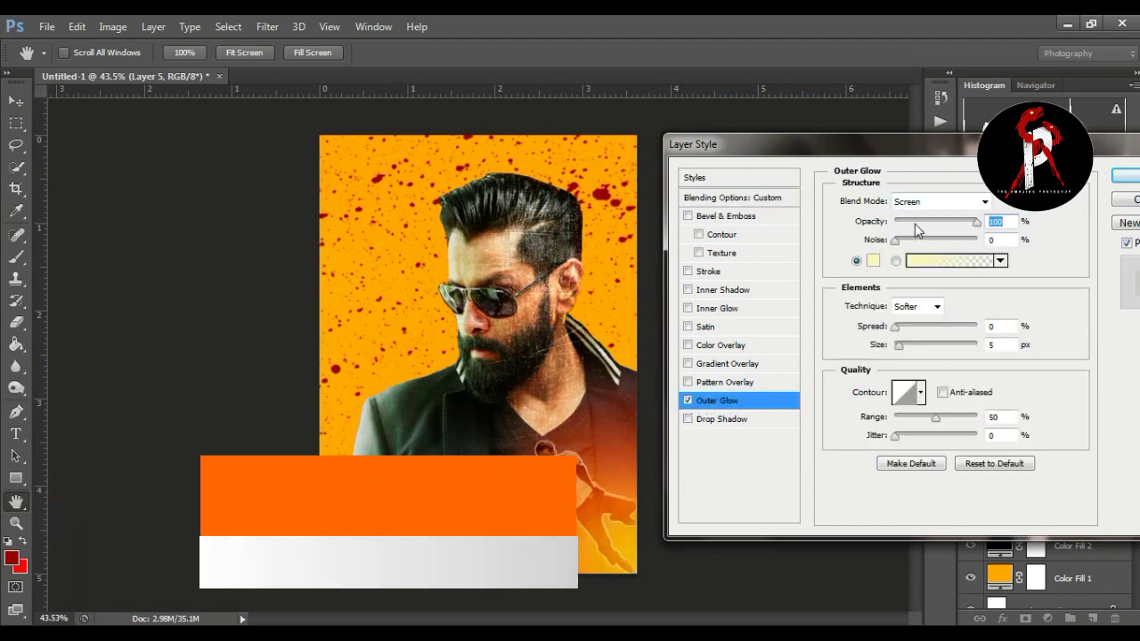
drag(977, 222, 928, 222)
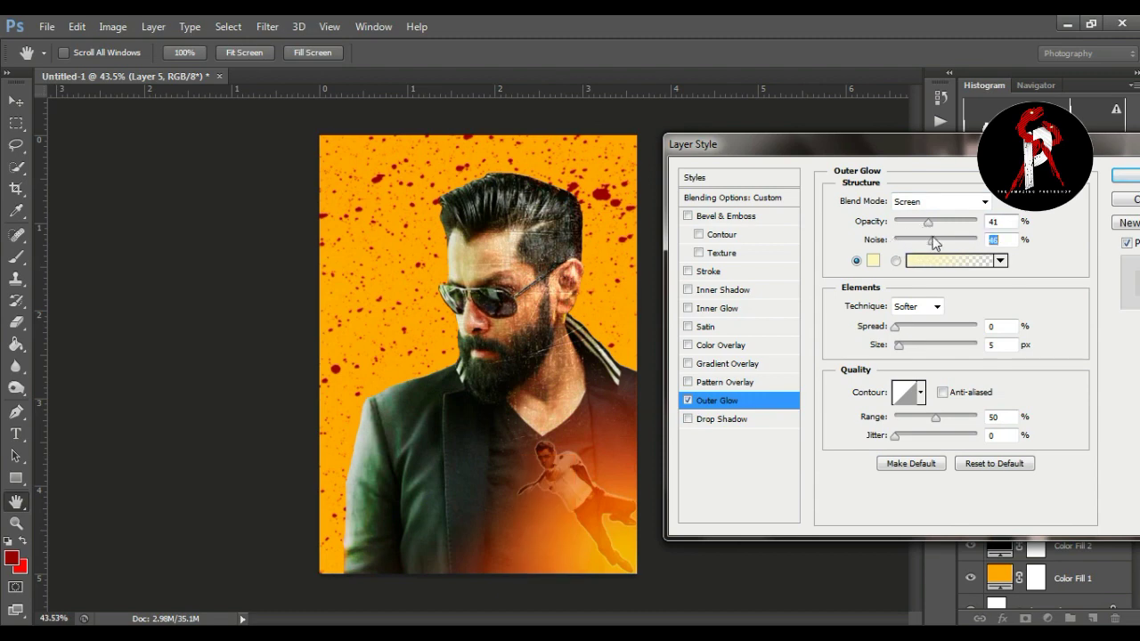
drag(931, 423, 899, 431)
click(873, 260)
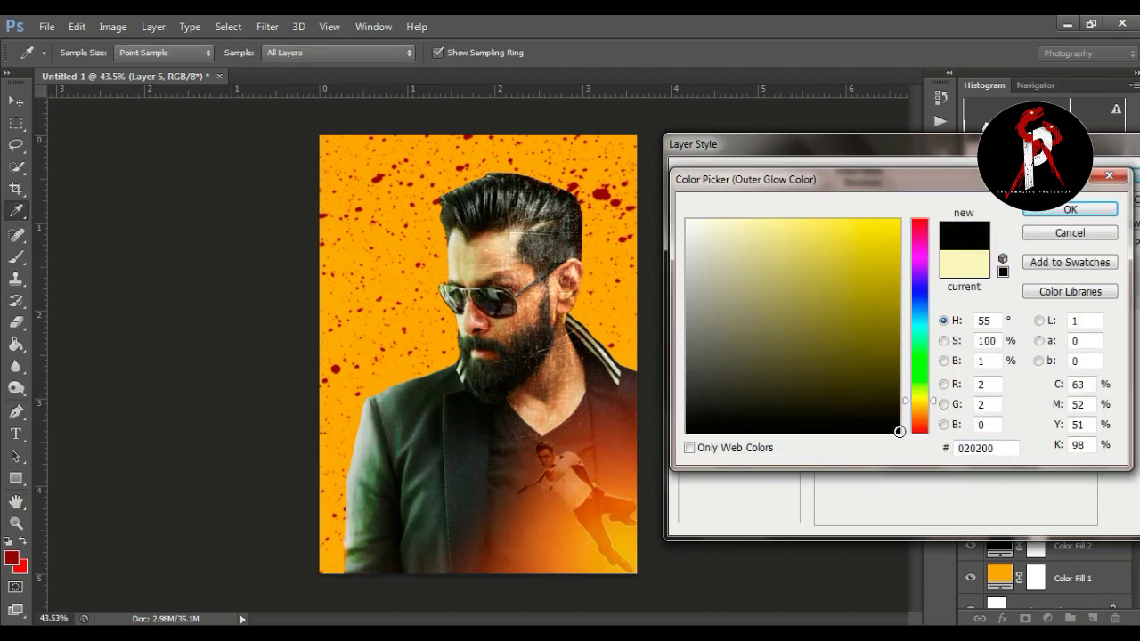
click(1049, 210)
click(975, 202)
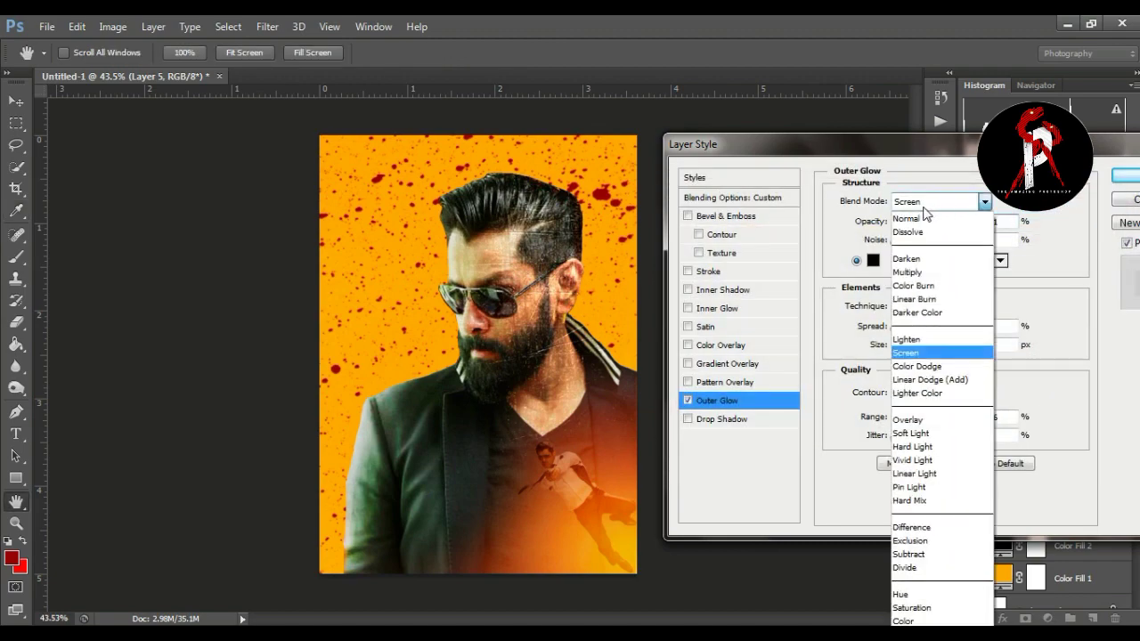
click(922, 219)
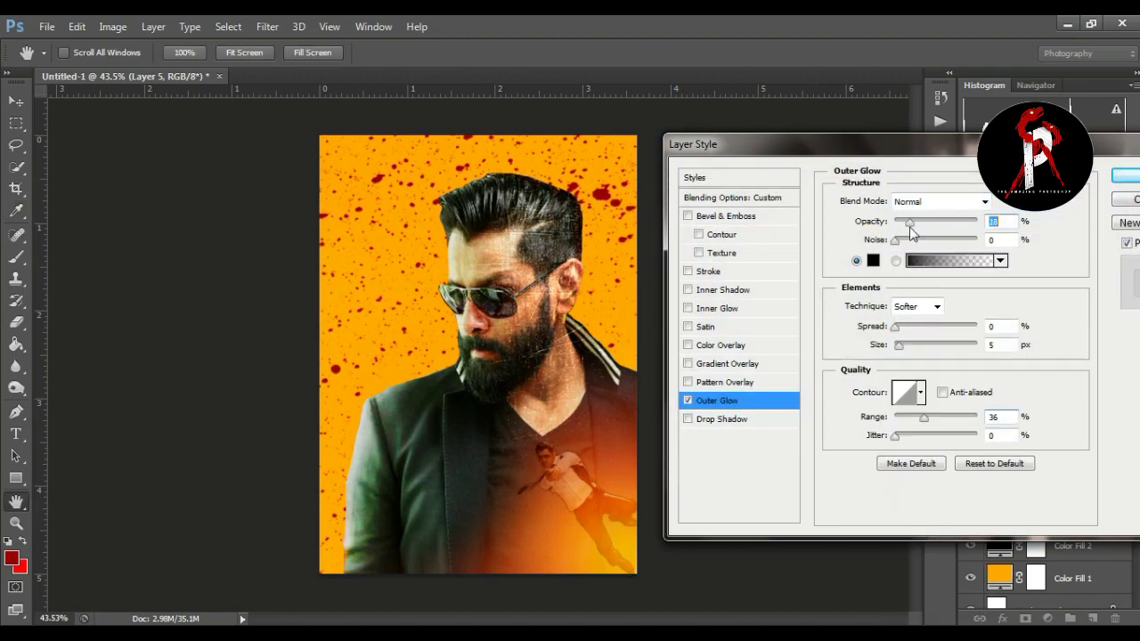
key(Return)
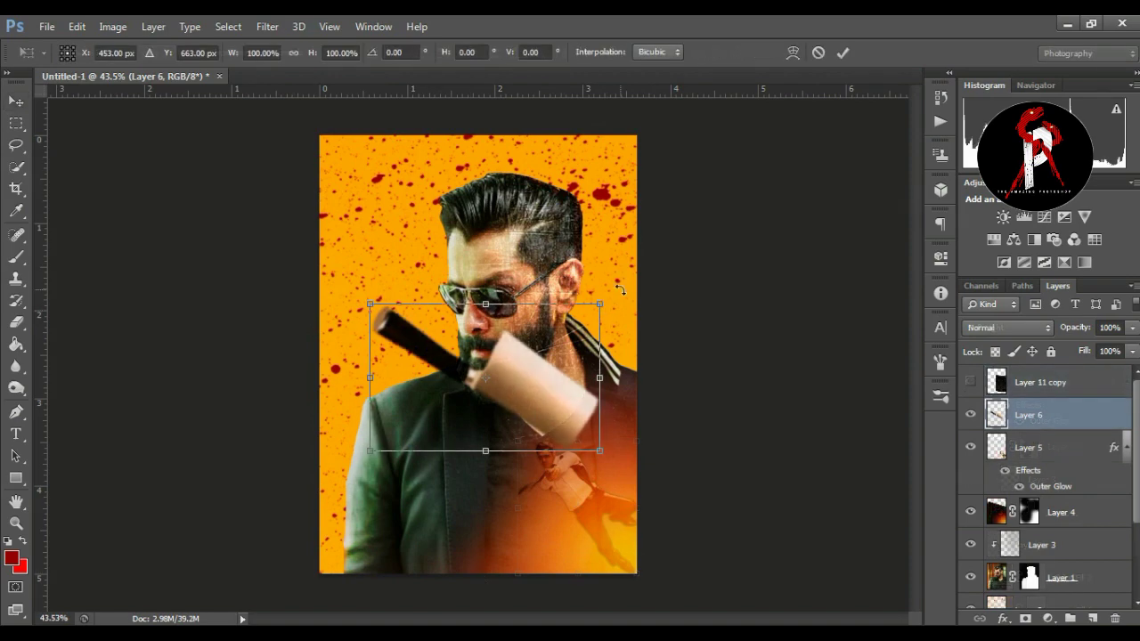
- Tilt the knife to about -14.6°, scale it to roughly 77% by 81%, and move it lower-left
drag(621, 289, 608, 273)
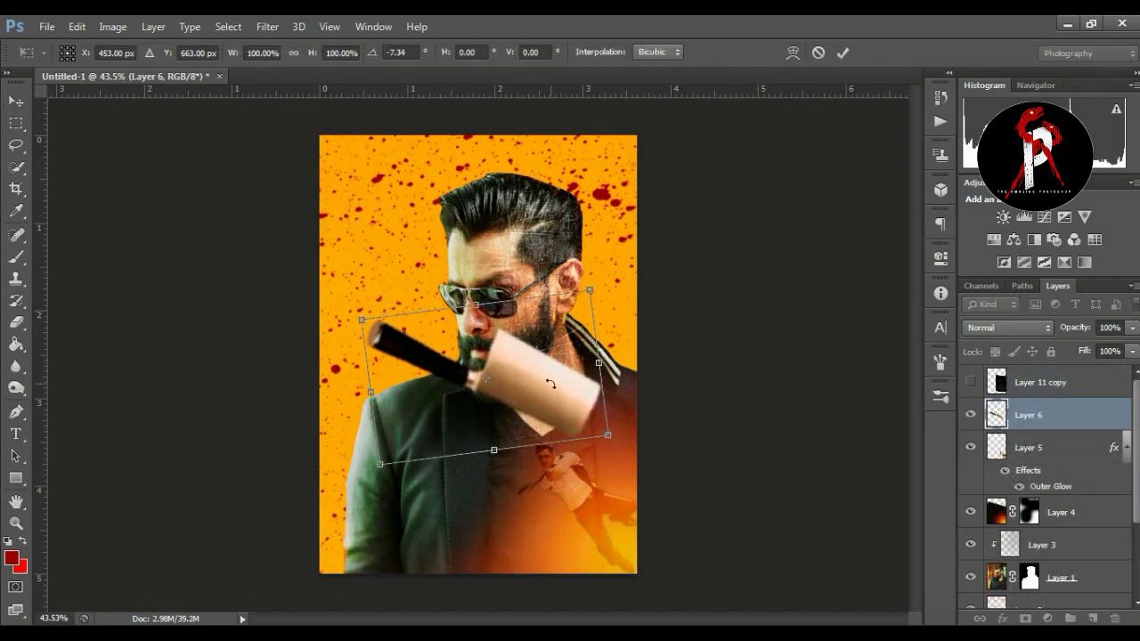
drag(533, 410, 508, 455)
mouse_move(582, 474)
mouse_down()
mouse_move(540, 451)
mouse_move(567, 445)
mouse_move(493, 443)
mouse_move(504, 469)
mouse_up()
drag(313, 370, 328, 378)
drag(566, 475, 575, 509)
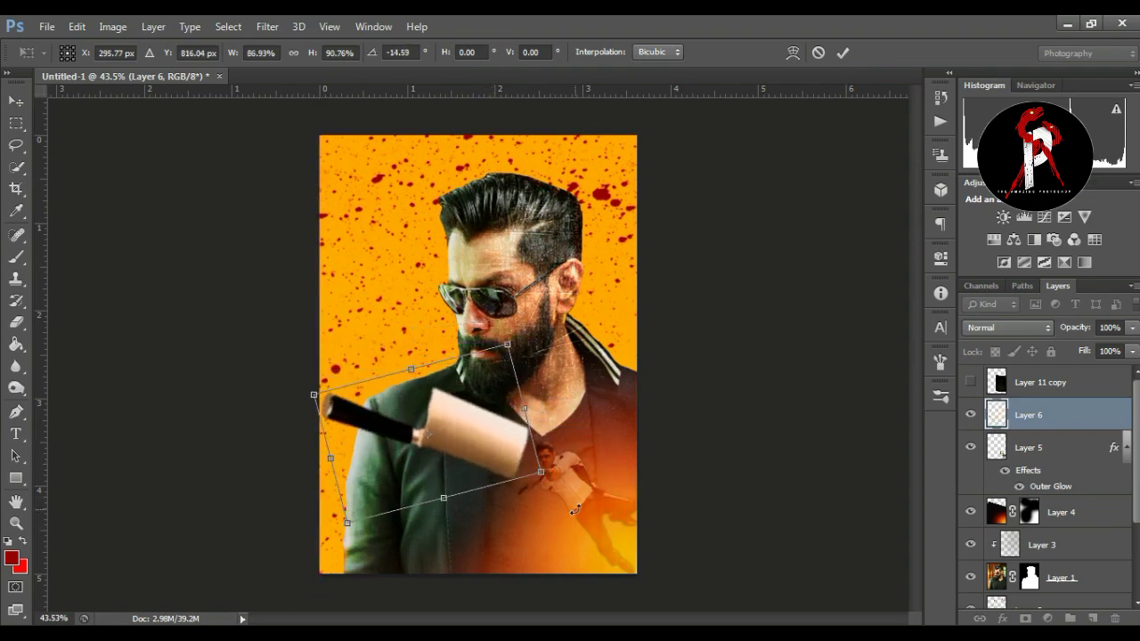
drag(314, 394, 330, 400)
drag(541, 473, 488, 451)
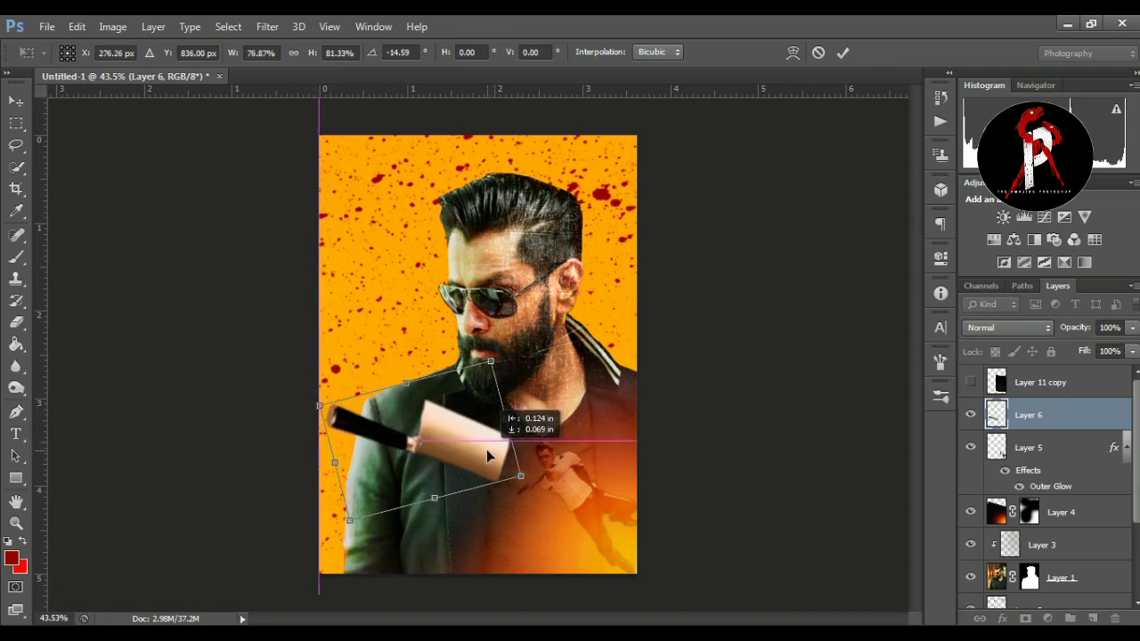
key(Return)
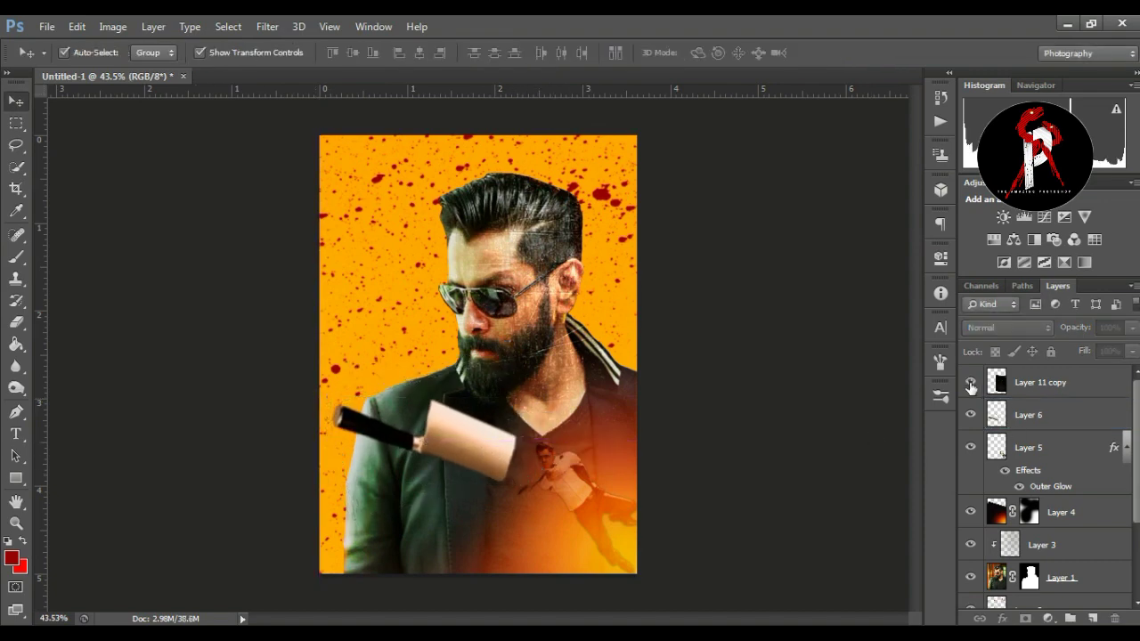
click(971, 385)
- Rotate the Layer 11 copy texture 15.5°, enlarge it, and move it beneath the knife layer
key(ctrl+t)
mouse_move(592, 396)
mouse_down()
mouse_move(423, 346)
mouse_move(432, 361)
mouse_up()
mouse_move(495, 201)
mouse_down()
mouse_move(539, 189)
mouse_move(521, 246)
mouse_move(659, 203)
mouse_up()
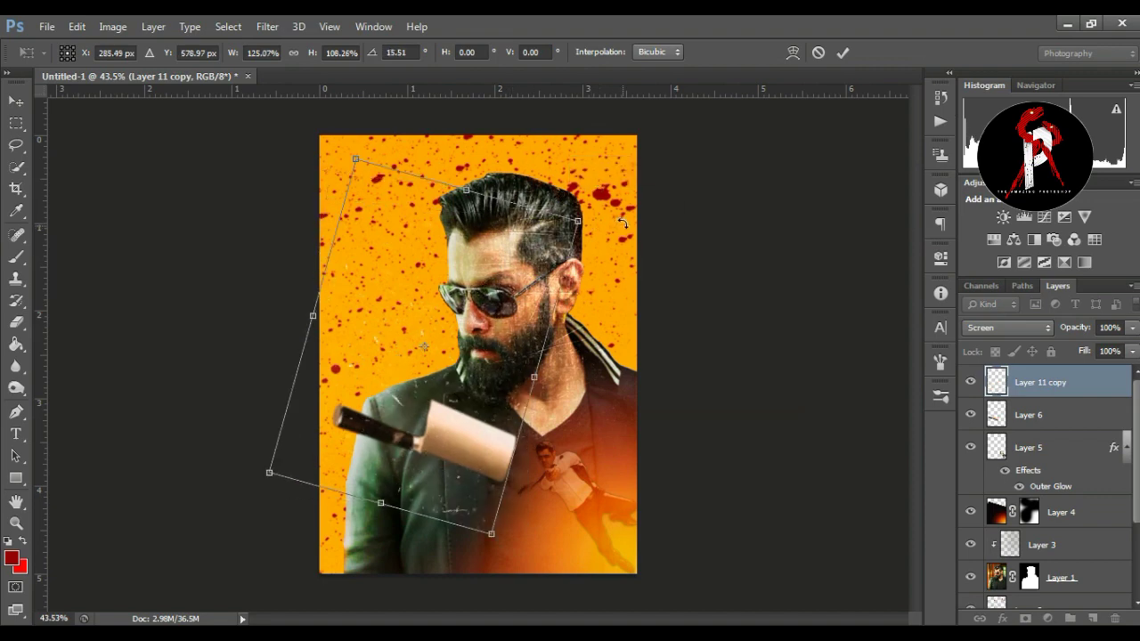
drag(446, 391, 423, 412)
key(Return)
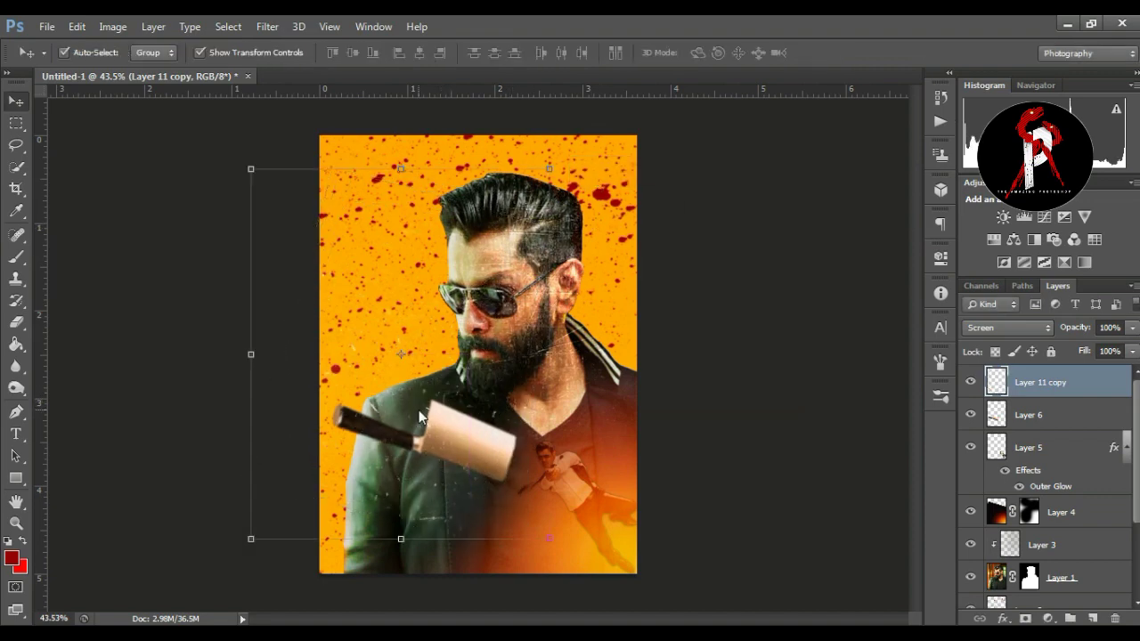
drag(1037, 385, 1037, 426)
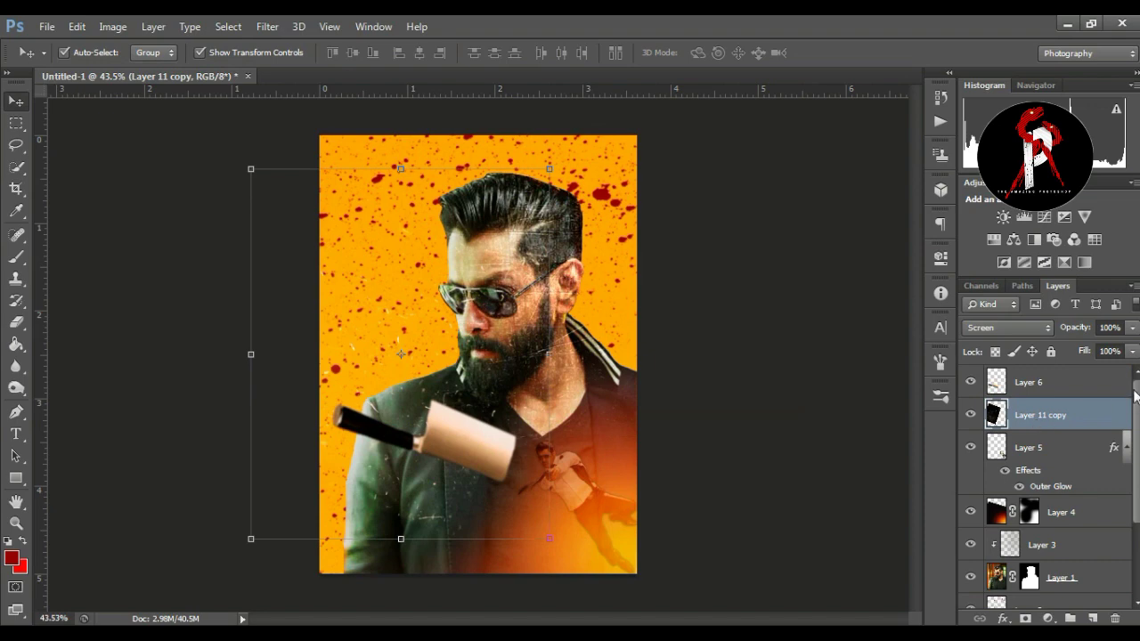
drag(454, 349, 636, 476)
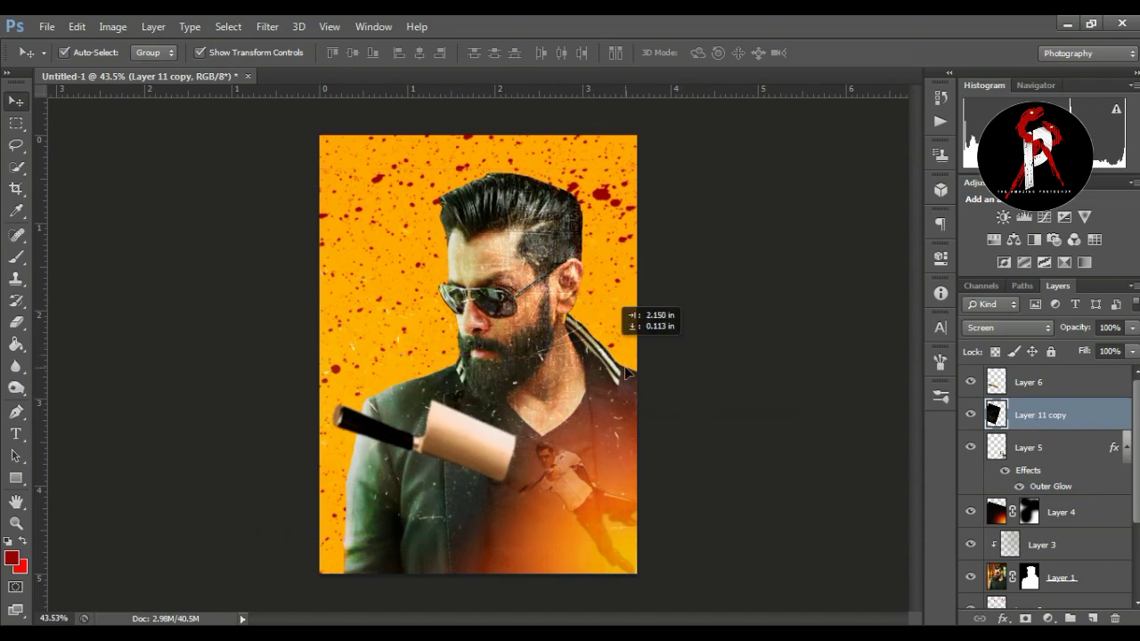
drag(636, 477, 578, 450)
- Duplicate the scratch texture and enlarge the copy over the poster's right side
key(ctrl+j)
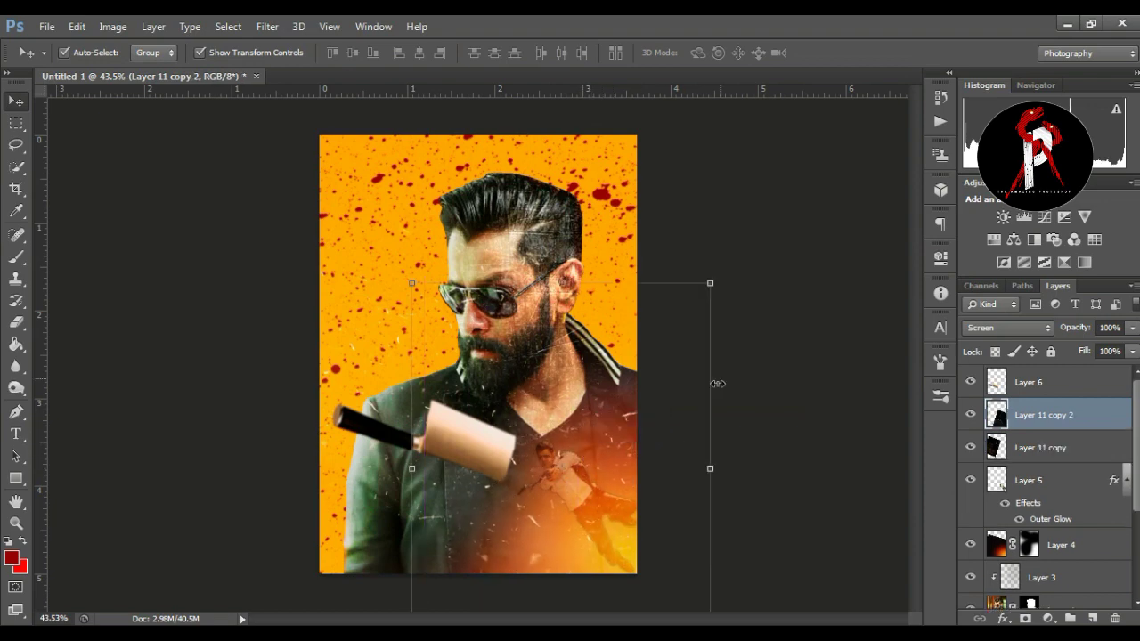
key(ctrl+t)
drag(725, 286, 762, 225)
drag(621, 443, 611, 441)
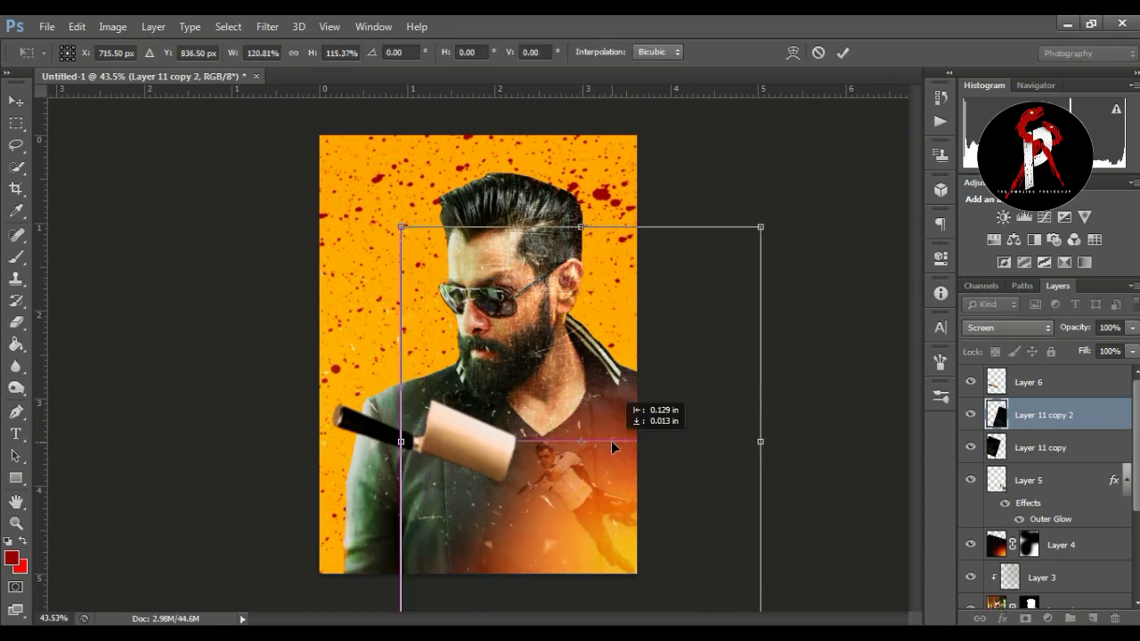
key(Return)
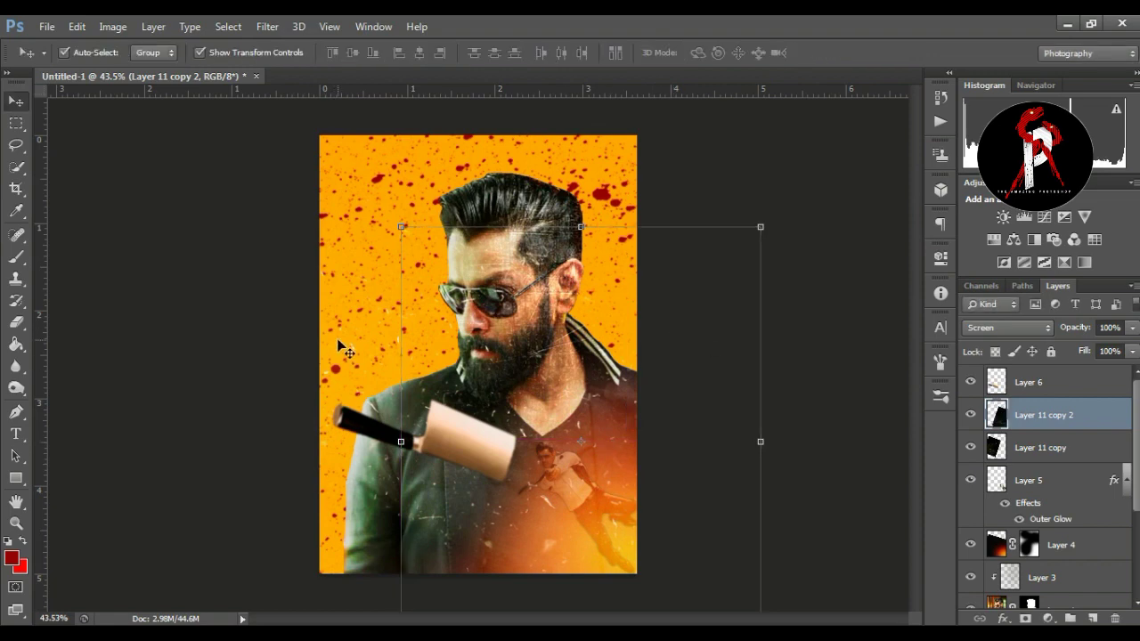
- Enlarge the original texture copy, rotate it about 8.4°, and shift it left
click(337, 343)
drag(250, 537, 203, 602)
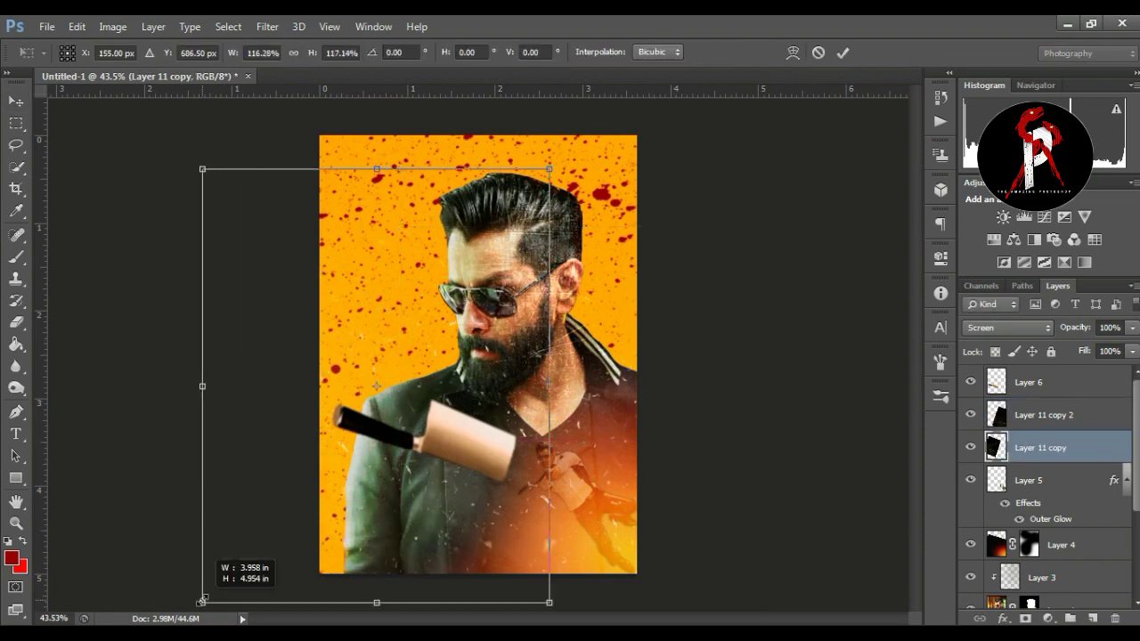
drag(549, 168, 650, 194)
mouse_move(472, 348)
mouse_down()
mouse_move(383, 389)
mouse_move(383, 376)
mouse_up()
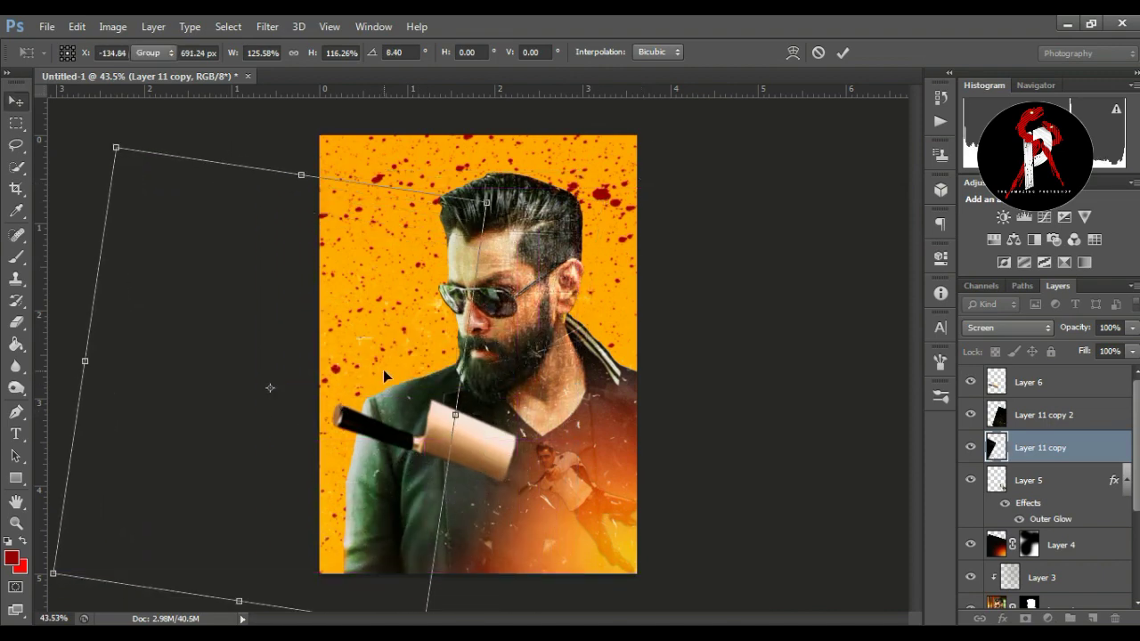
key(Return)
click(804, 318)
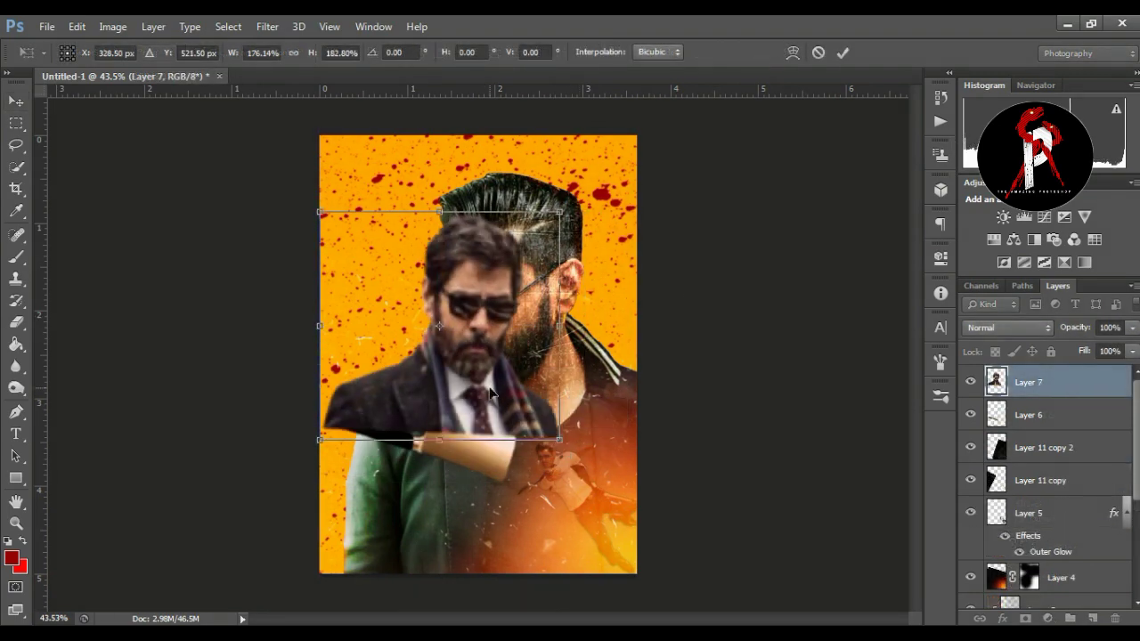
- Move the suited man's photo (Layer 7) toward the blade and clip it to the knife layer
key(Return)
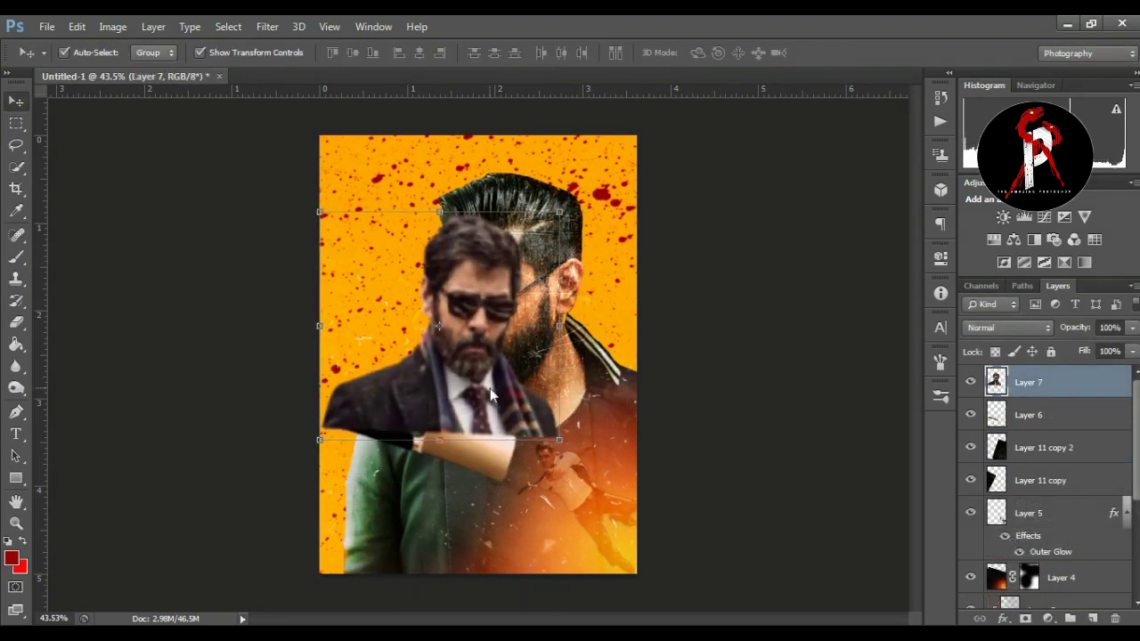
drag(456, 416, 473, 466)
key(ctrl+t)
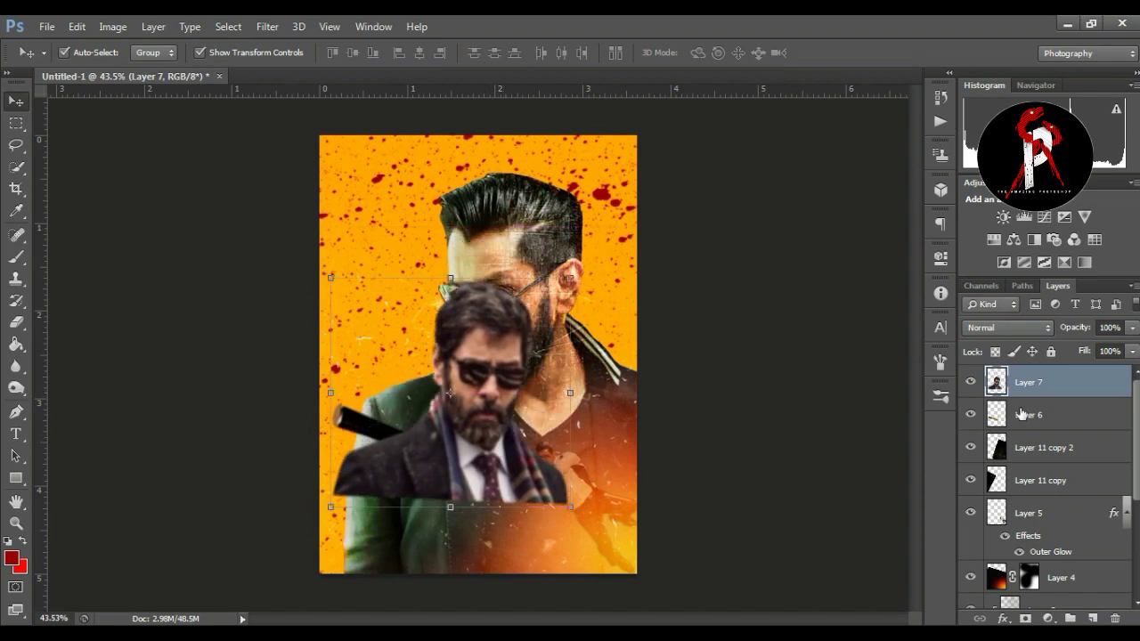
right_click(1028, 381)
click(768, 304)
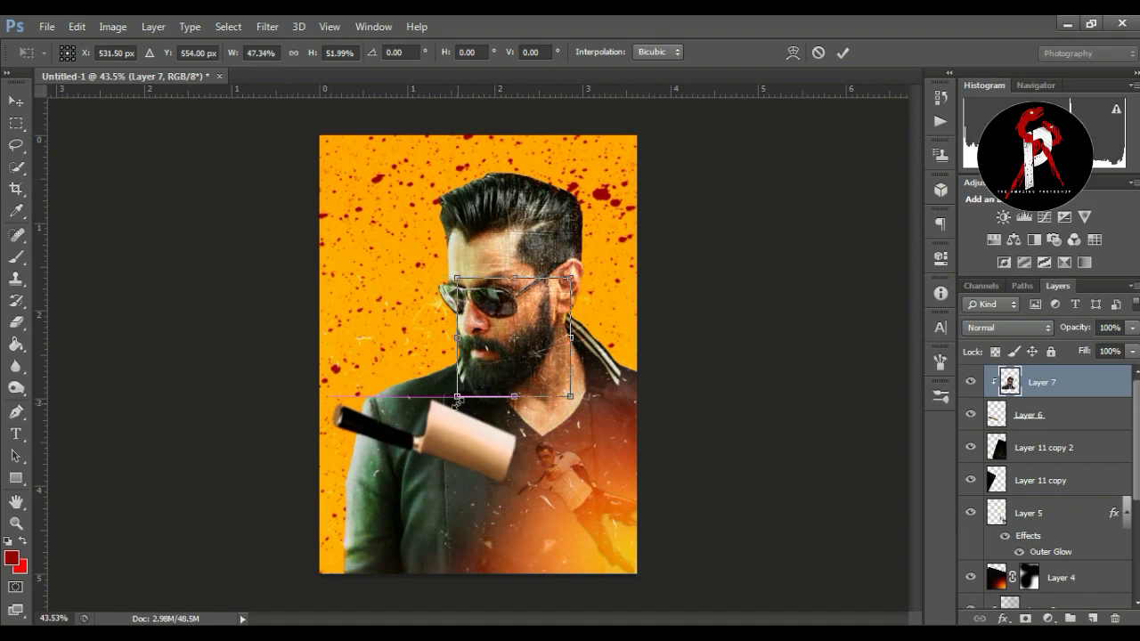
- Shrink the clipped face photo to about half size and fit it onto the knife blade
drag(330, 506, 457, 395)
drag(540, 354, 474, 465)
drag(503, 388, 517, 388)
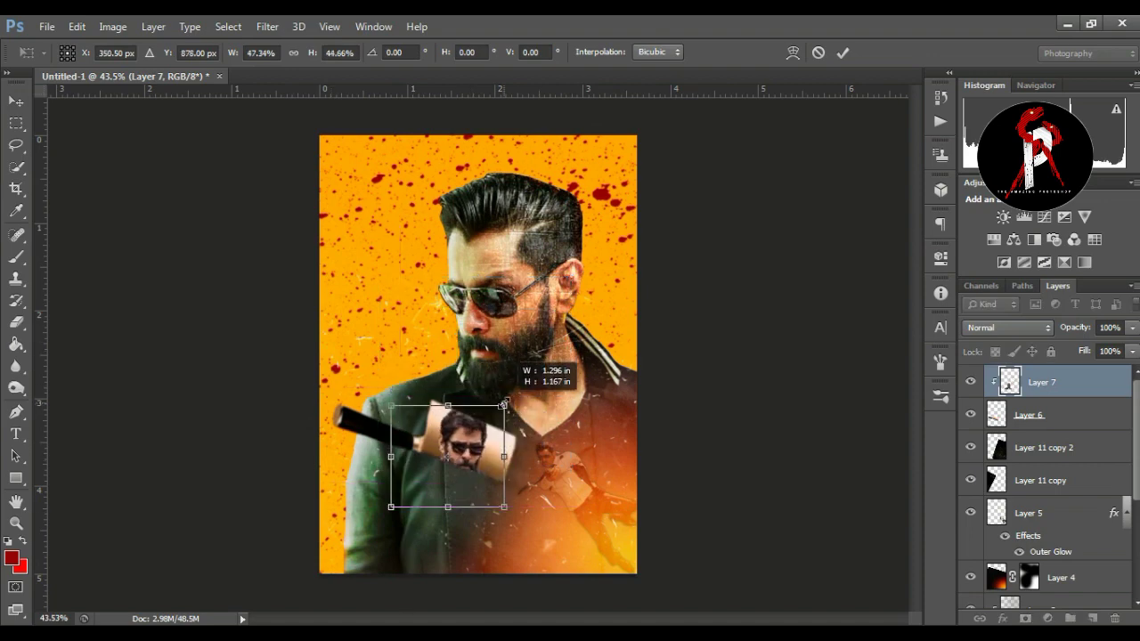
key(Return)
key(ctrl+t)
drag(391, 506, 408, 492)
double_click(495, 475)
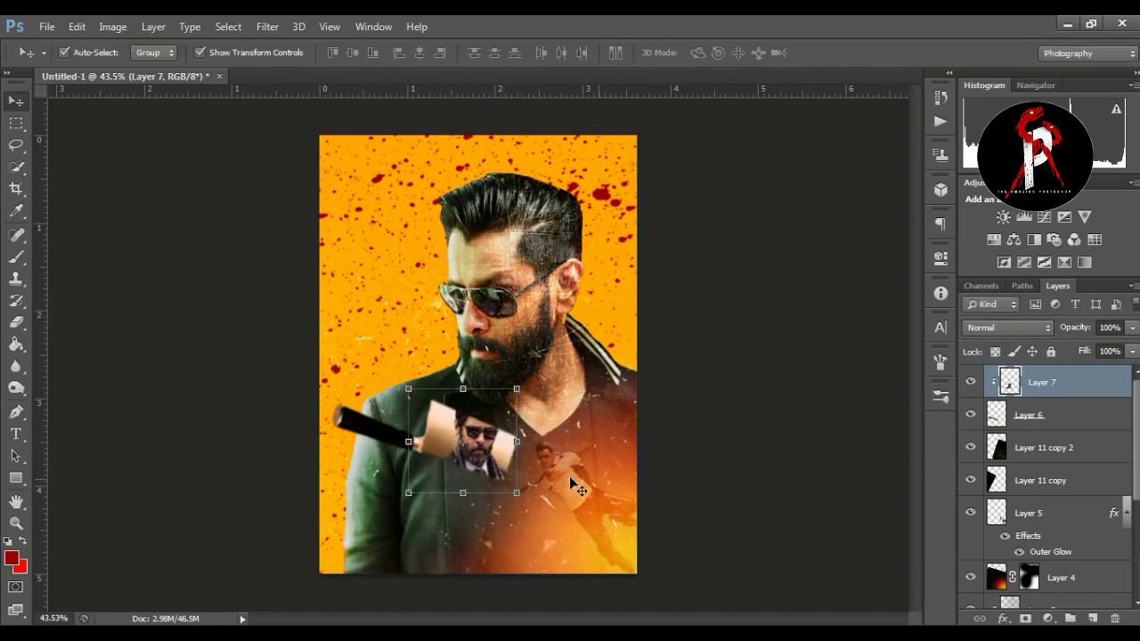
click(1008, 327)
- Preview blend modes on the face photo, settle on Hard Light, and rotate it about 3.7°
click(997, 242)
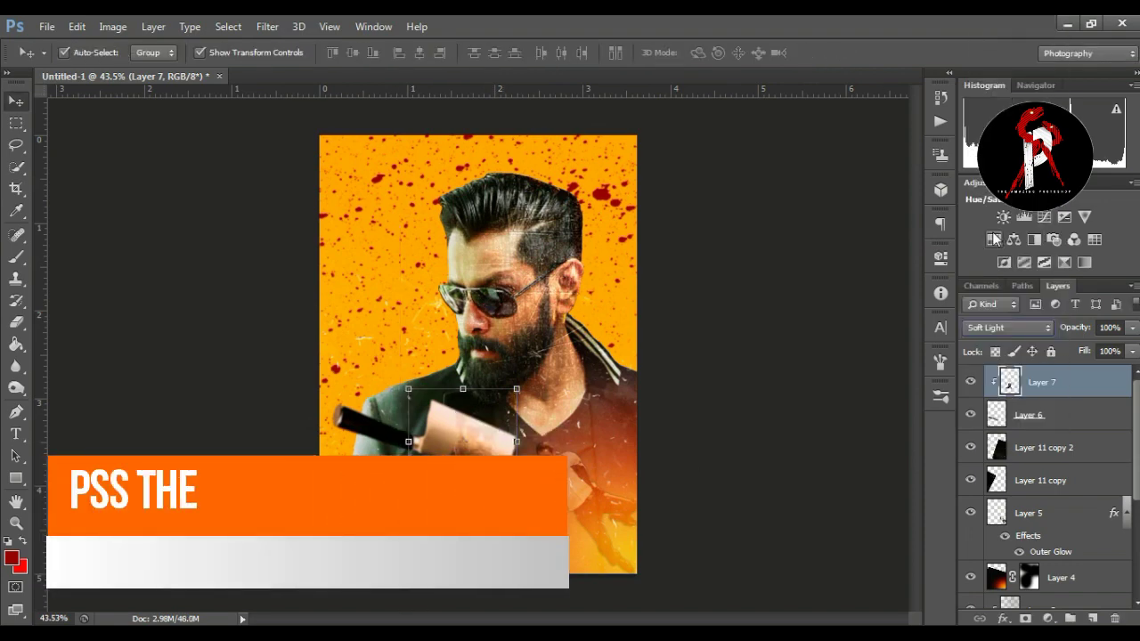
key(Up)
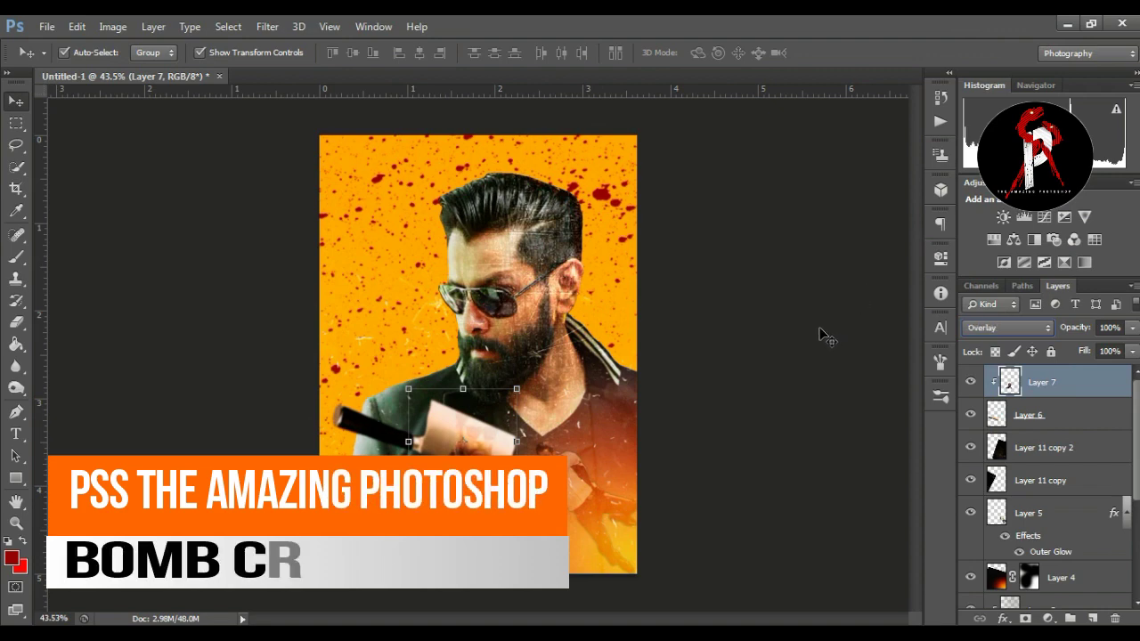
key(Up)
key(Up)
key(Up)
key(Up)
key(Up)
key(Up)
key(Up)
key(Down)
key(Down)
key(Down)
key(Down)
key(Down)
key(Down)
key(Down)
key(Down)
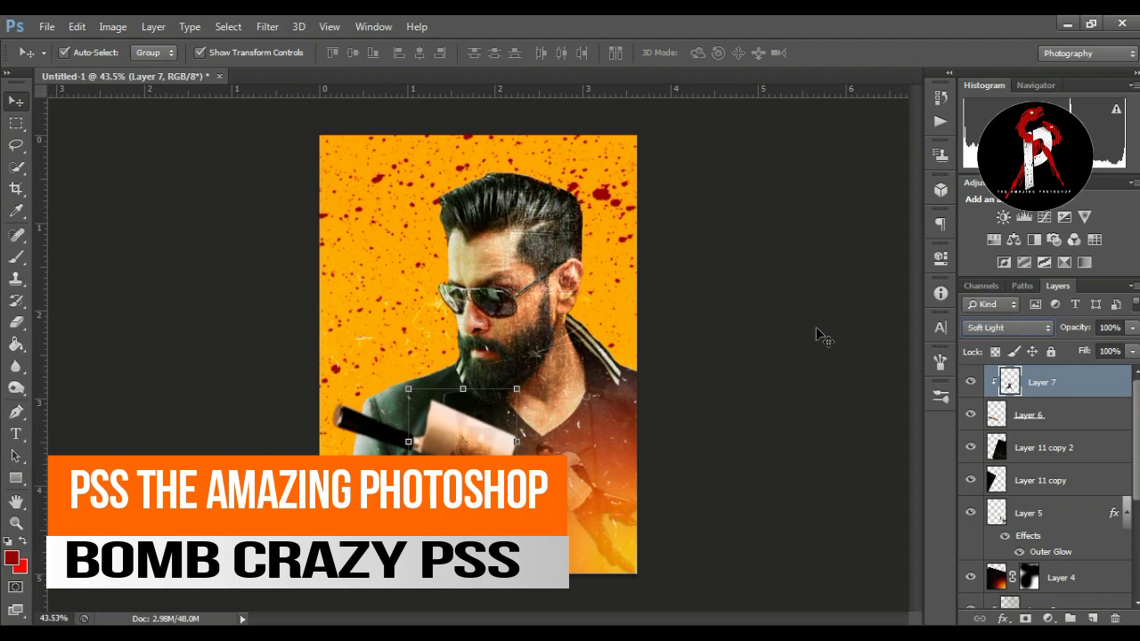
key(Down)
key(Down)
key(Up)
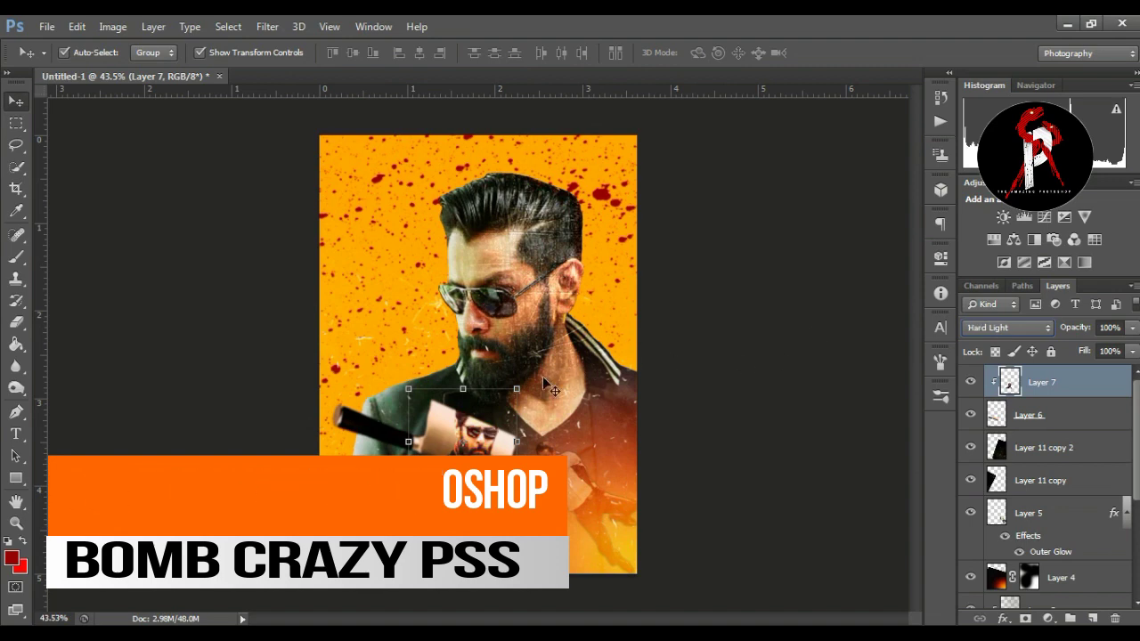
drag(517, 378, 521, 383)
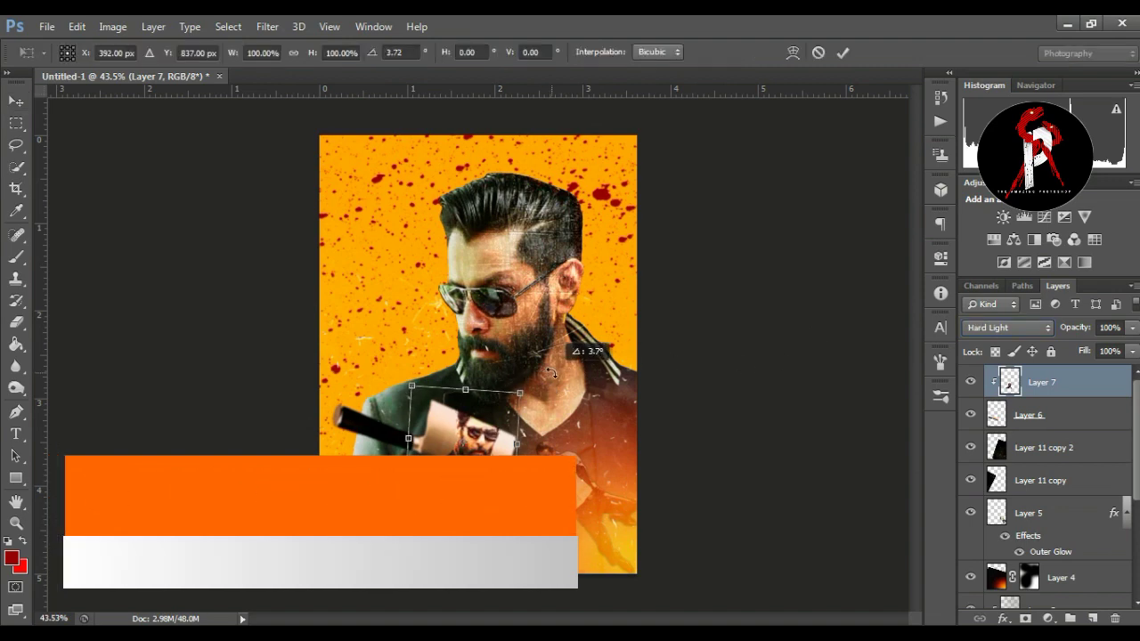
key(Return)
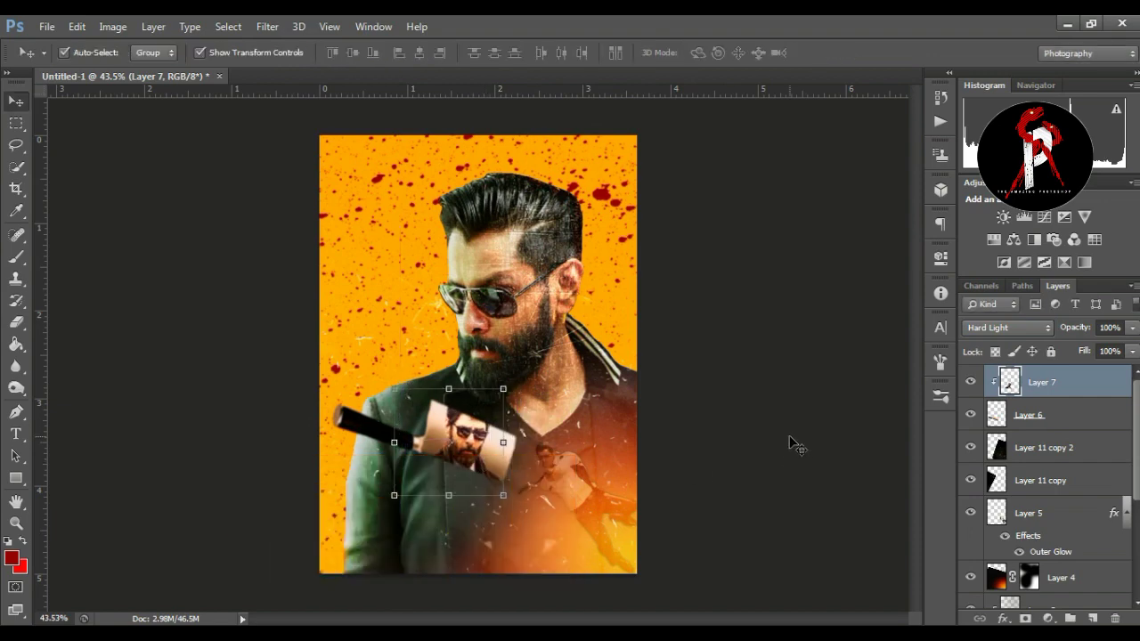
click(784, 426)
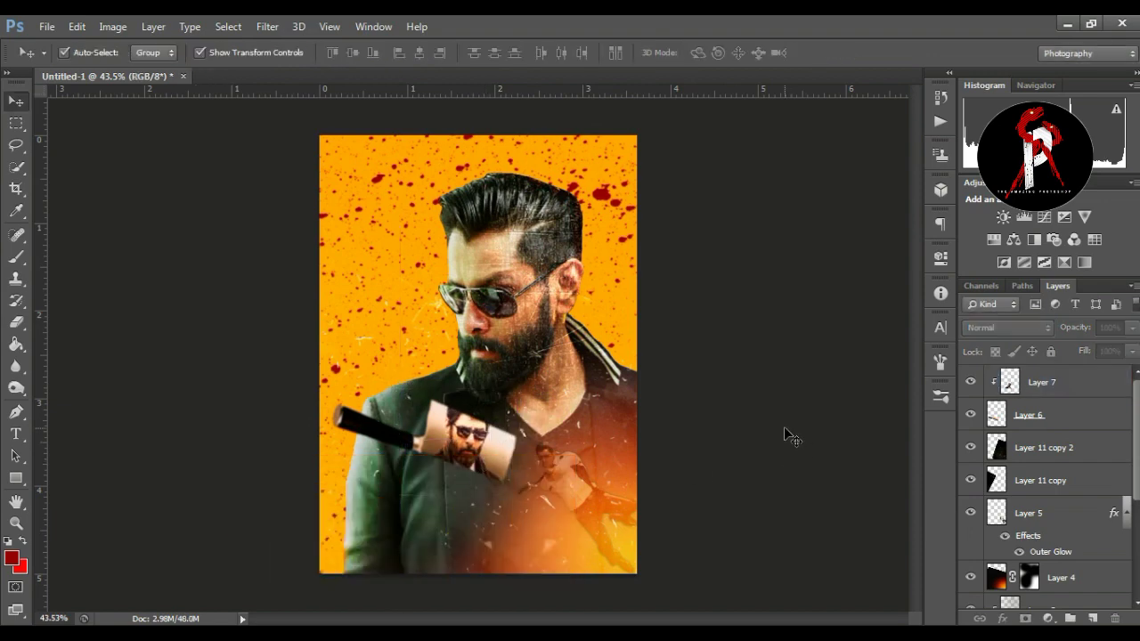
- Make the vertical VIKRAM text layer visible and set its blend mode to Overlay
click(1006, 327)
click(989, 227)
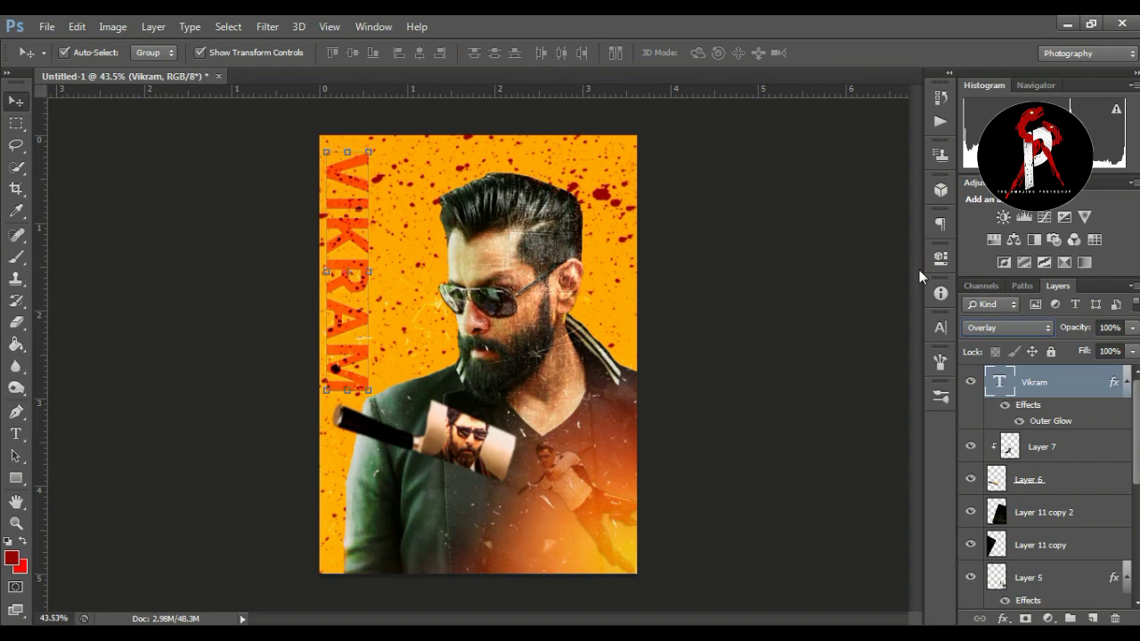
click(850, 312)
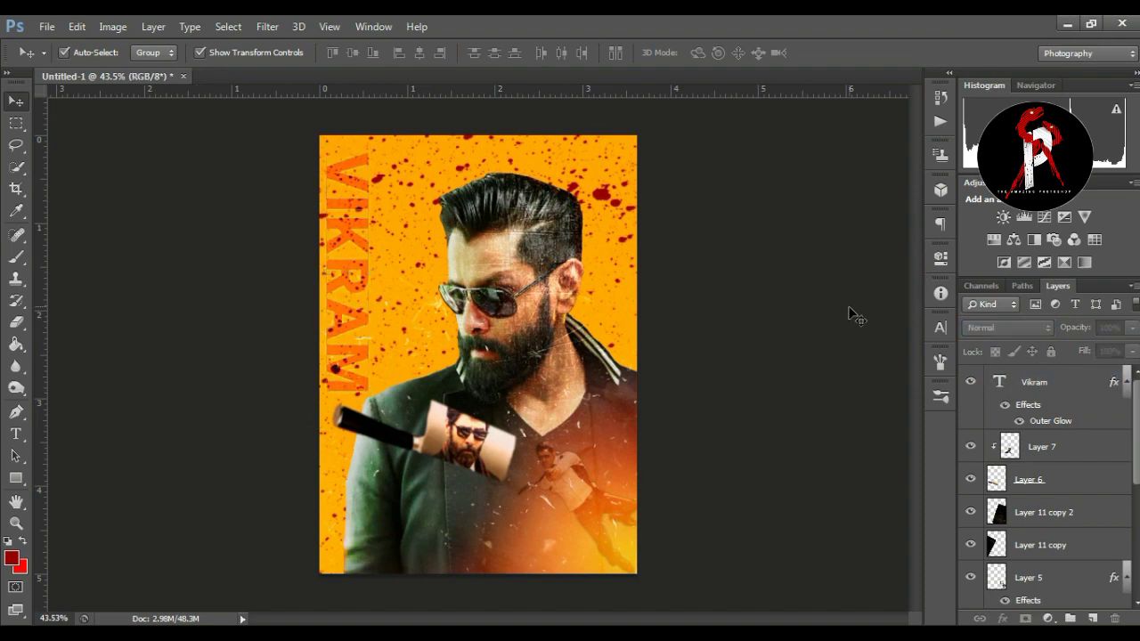
key(z)
click(853, 316)
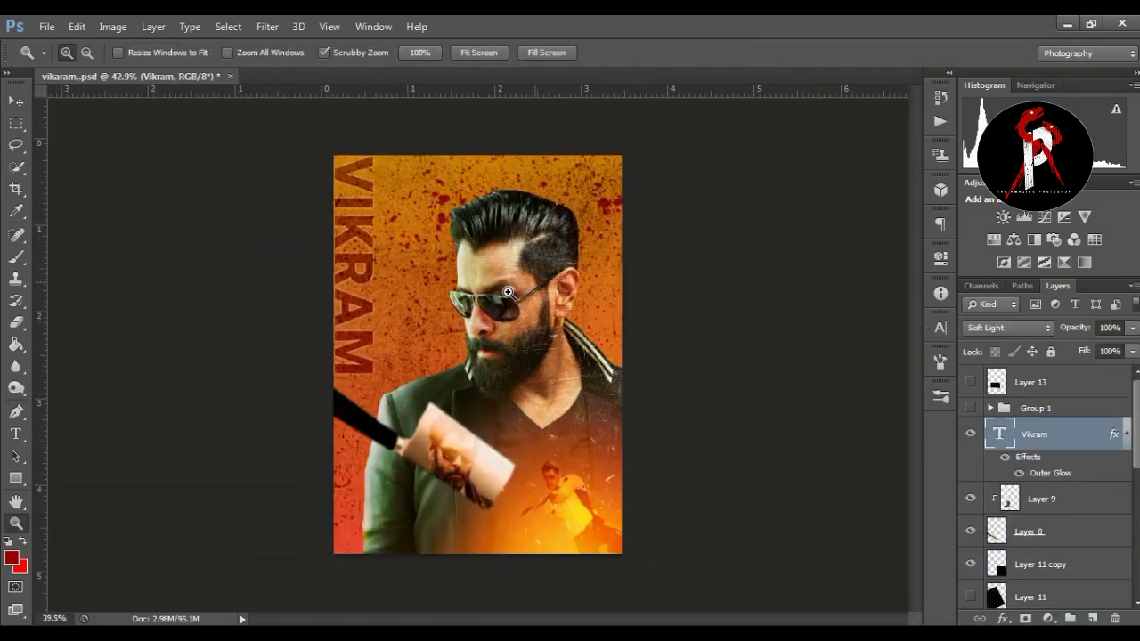
click(531, 279)
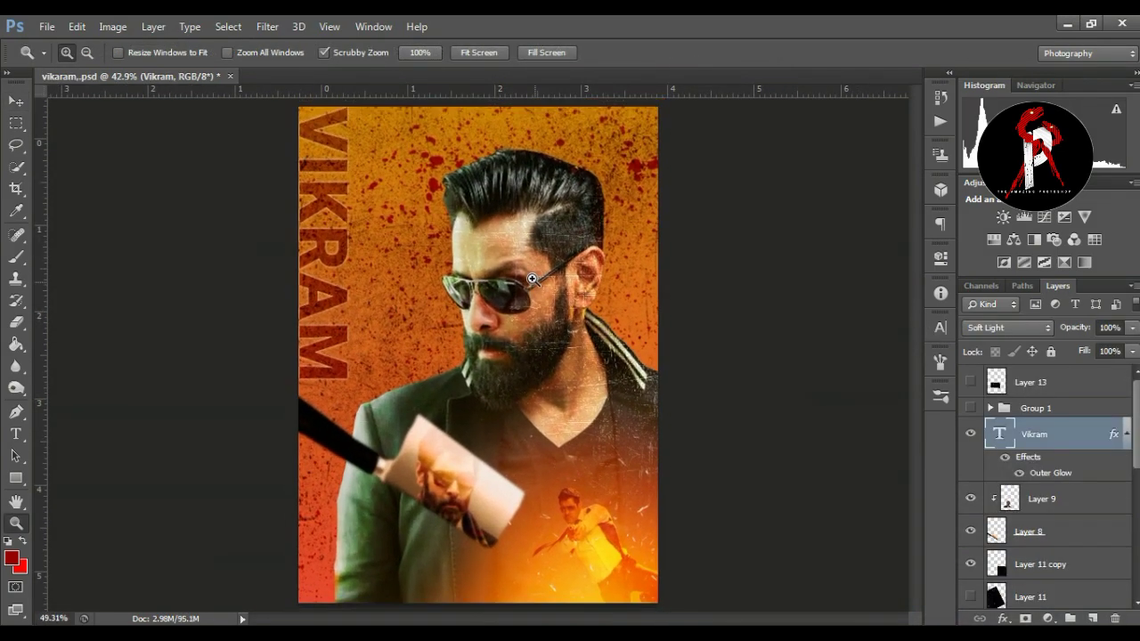
- In vikram_.psd, turn on Group 1 (credits and logo) and Layer 13 (lens flare)
click(969, 408)
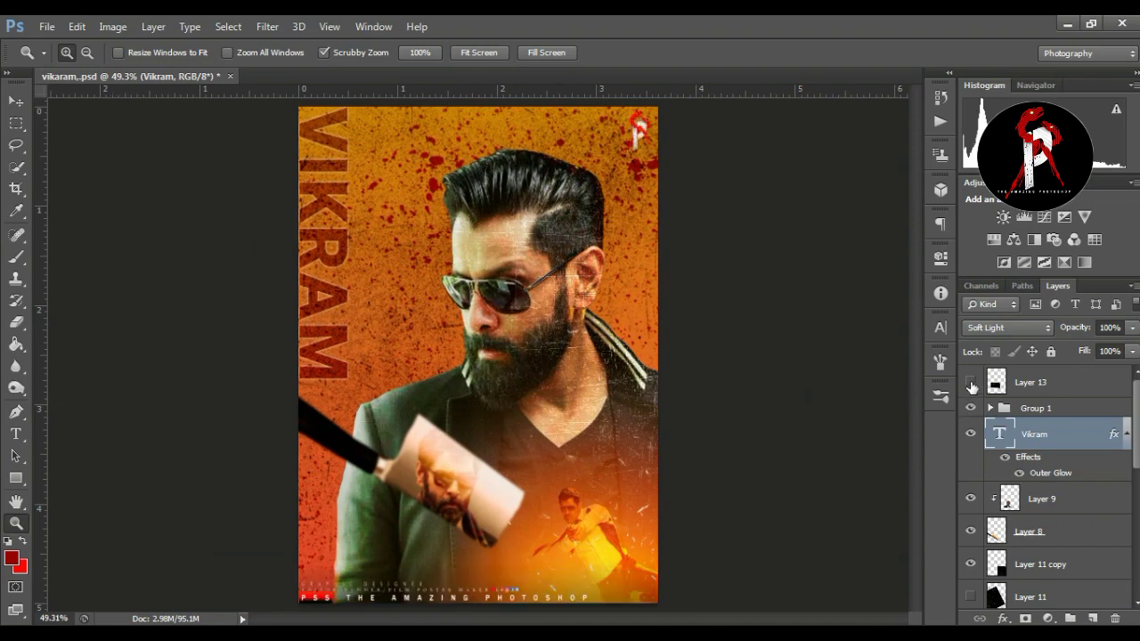
click(971, 382)
drag(607, 360, 598, 361)
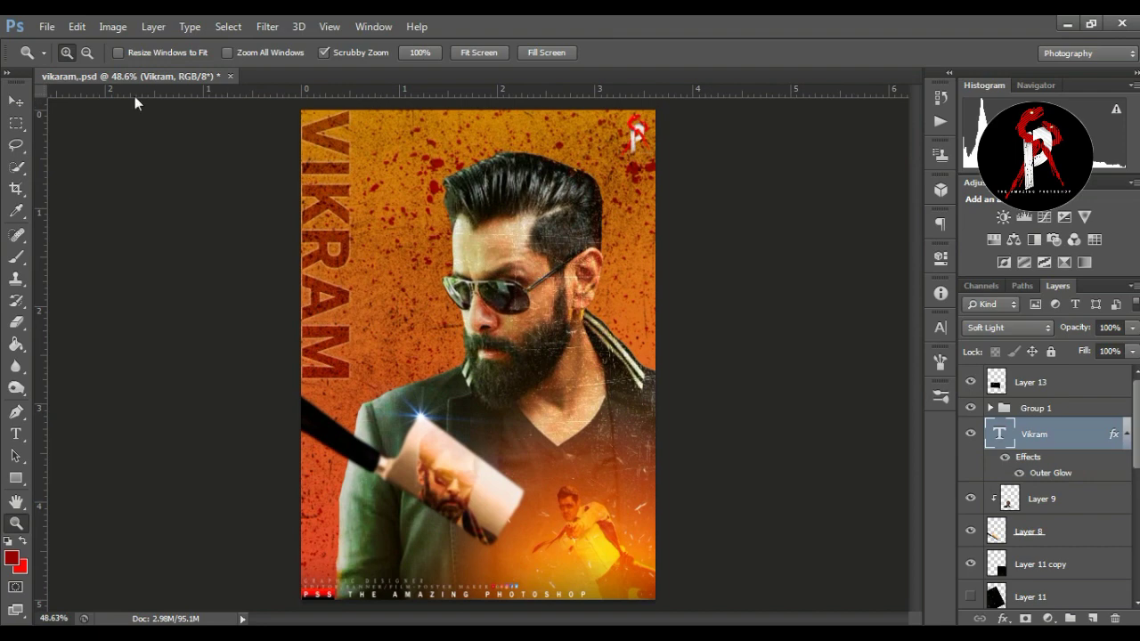
click(19, 100)
click(112, 151)
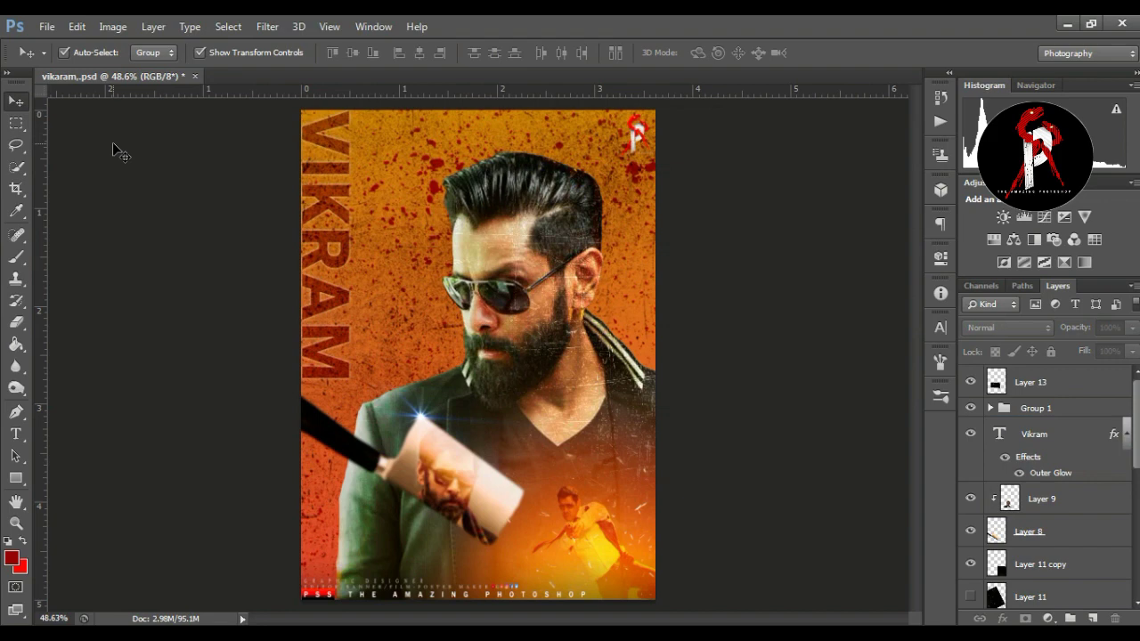
scroll(1096, 499, down, 2)
scroll(1051, 501, down, 3)
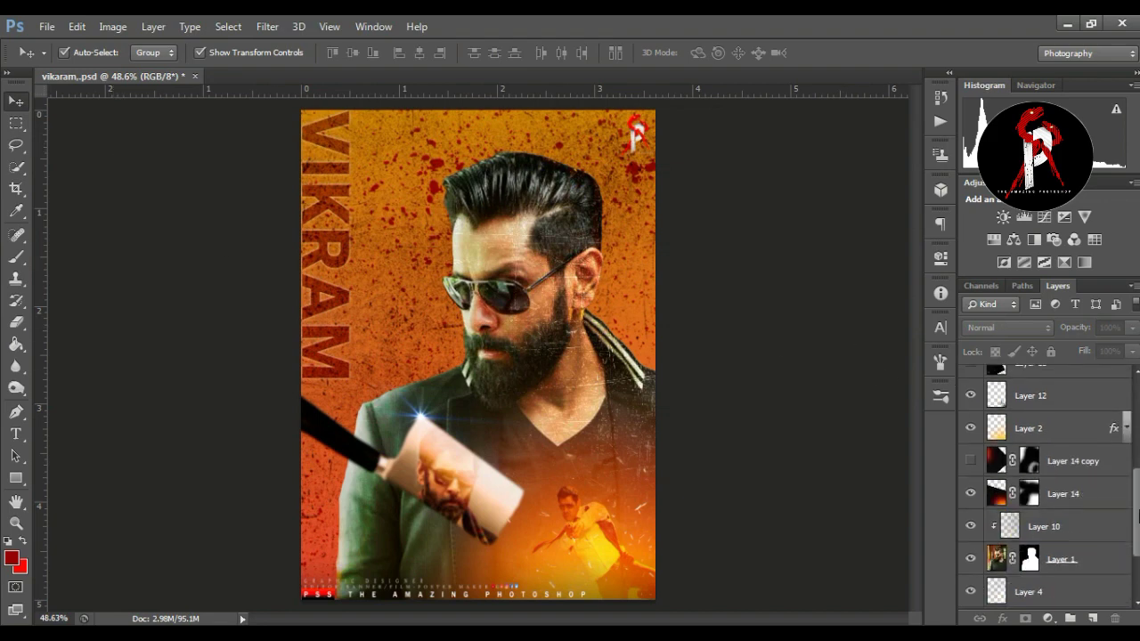
scroll(1007, 506, down, 2)
- Select Layer 1 and set the Dodge Tool to Midtones, 26% exposure, with a smaller brush
click(995, 515)
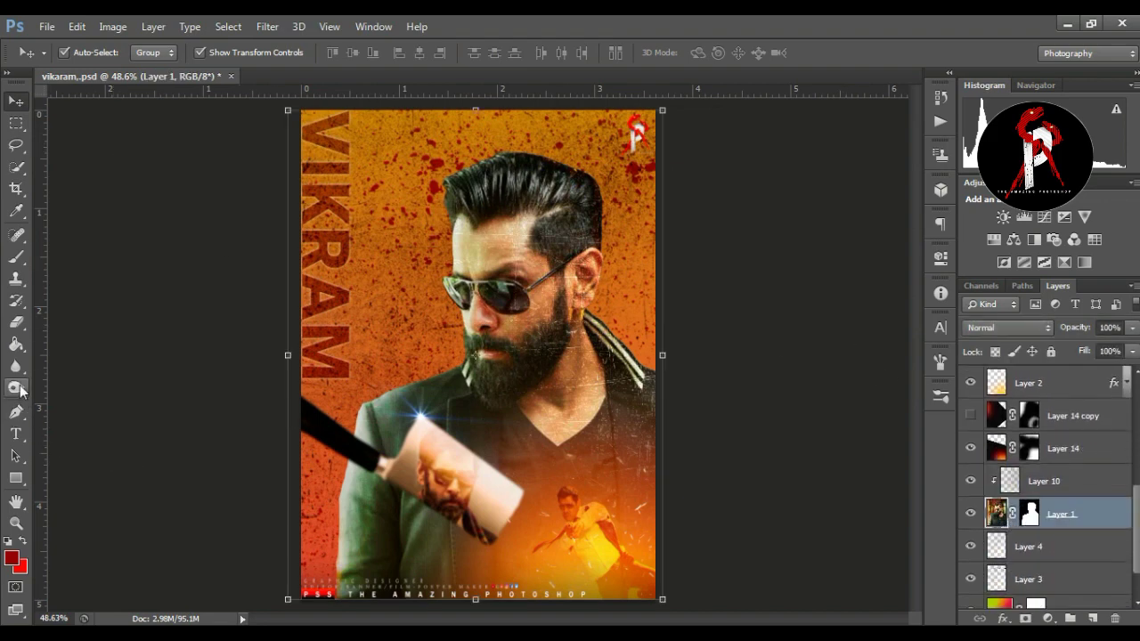
right_click(20, 390)
click(85, 390)
key(bracketleft)
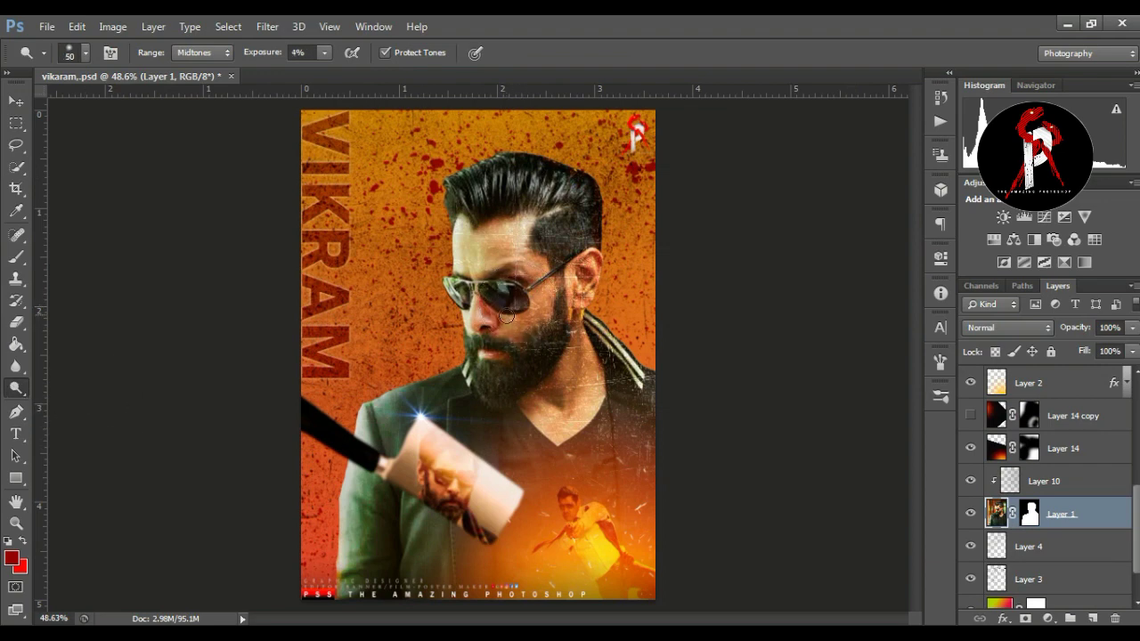
click(324, 52)
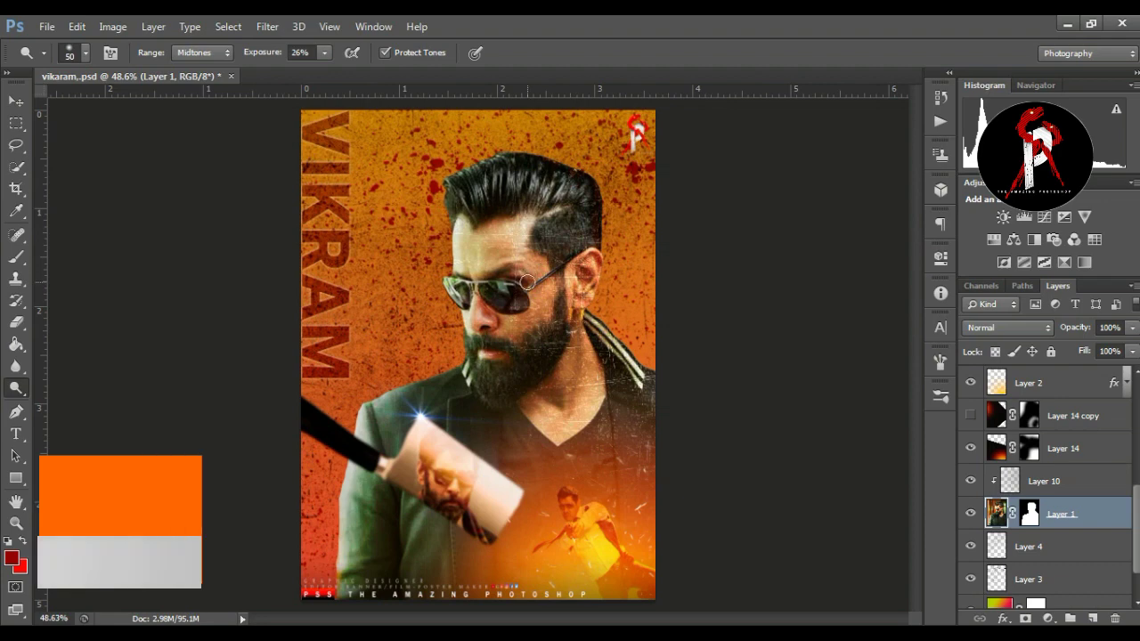
key(bracketright)
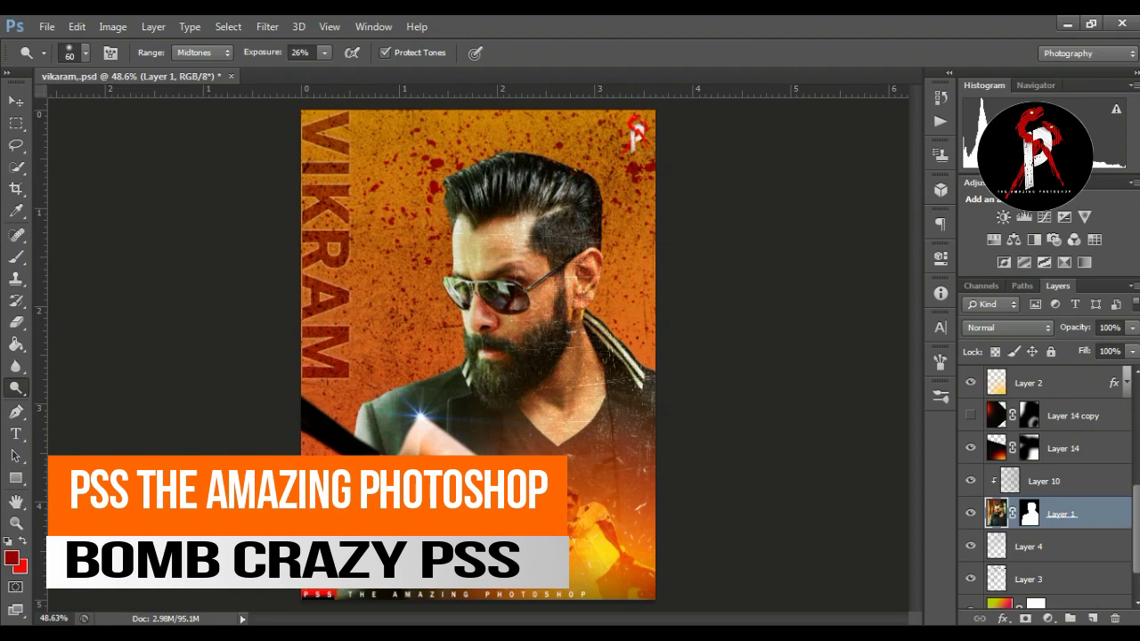
click(16, 522)
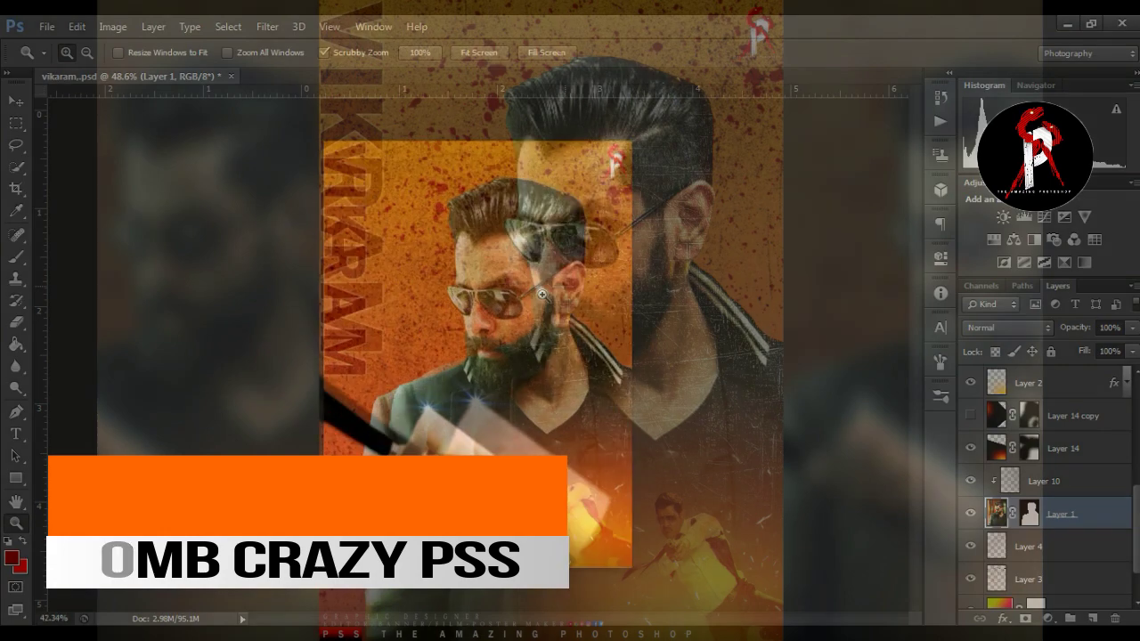